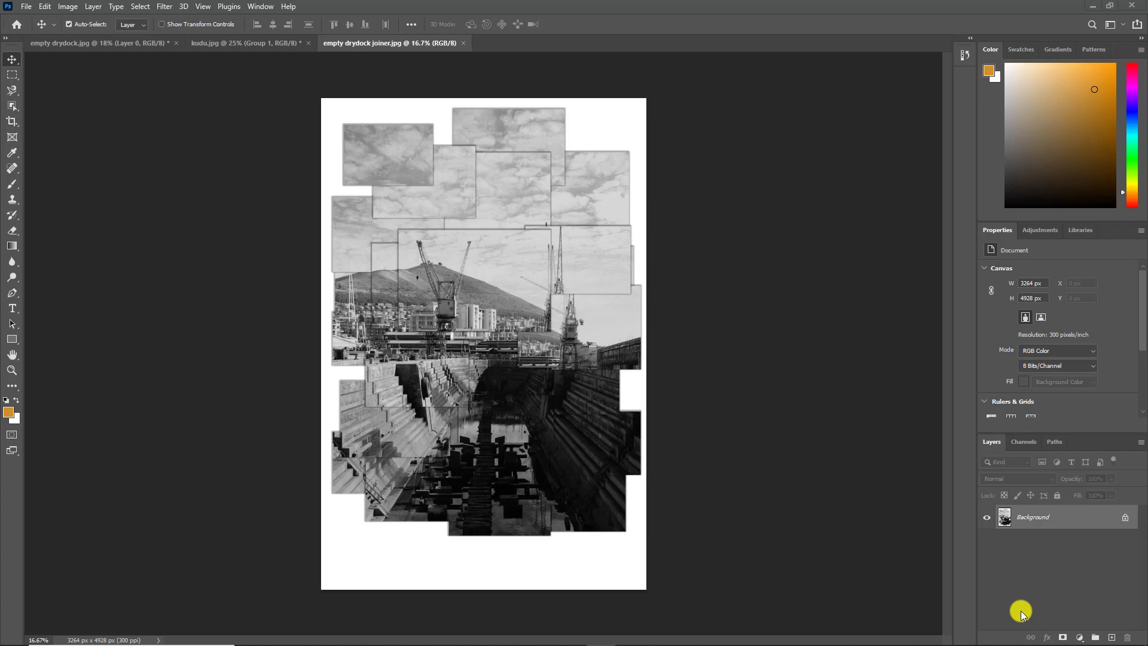
# Switch to the empty drydock.jpg document and add a black layer mask that hides all of Layer 0.
pyautogui.click(98, 43)
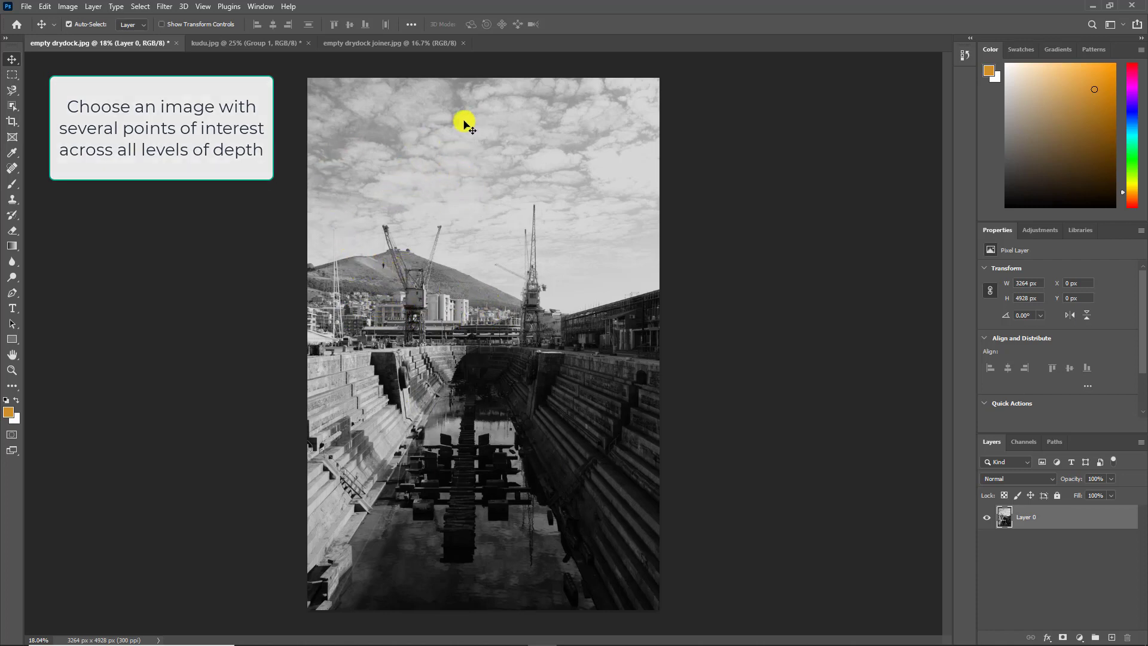
pyautogui.press('m')
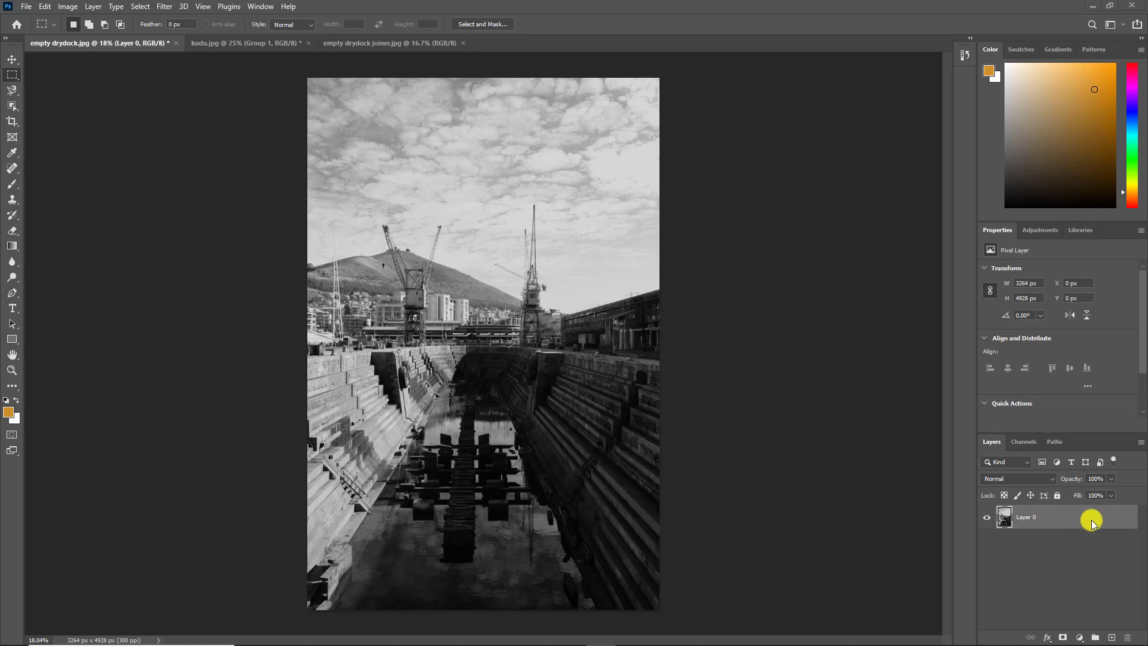
pyautogui.keyDown('alt'); pyautogui.click(1063, 638); pyautogui.keyUp('alt')
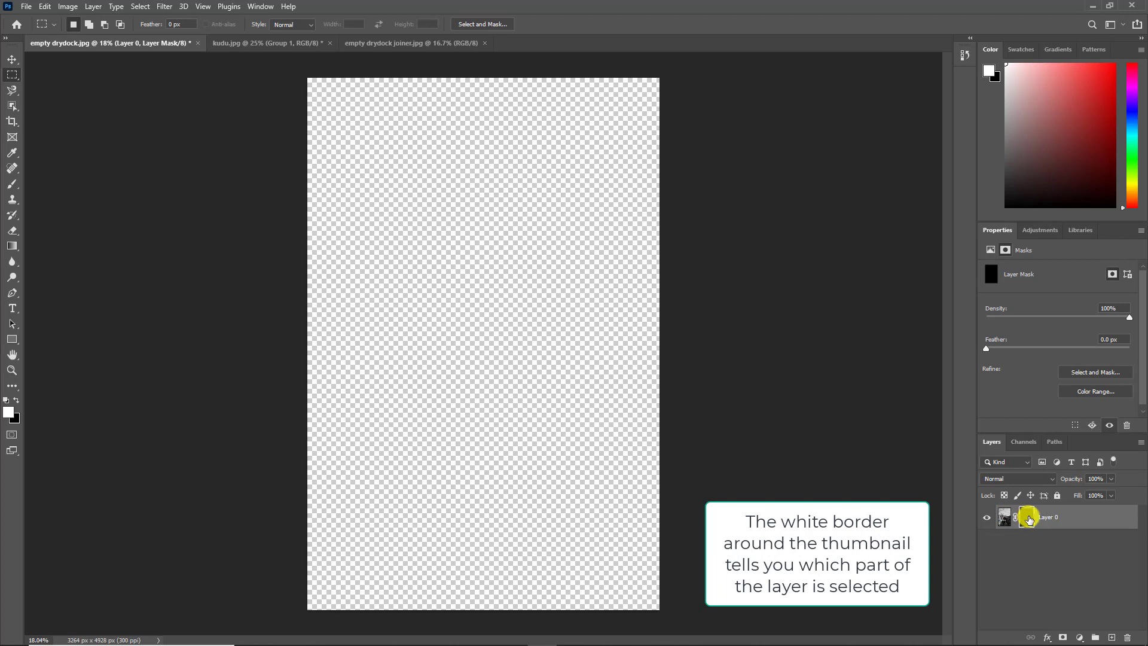
# Target Layer 0's image and copy a rectangle of about 1192 × 837 px from the dock's lower-right wall to a new layer.
pyautogui.click(1006, 521)
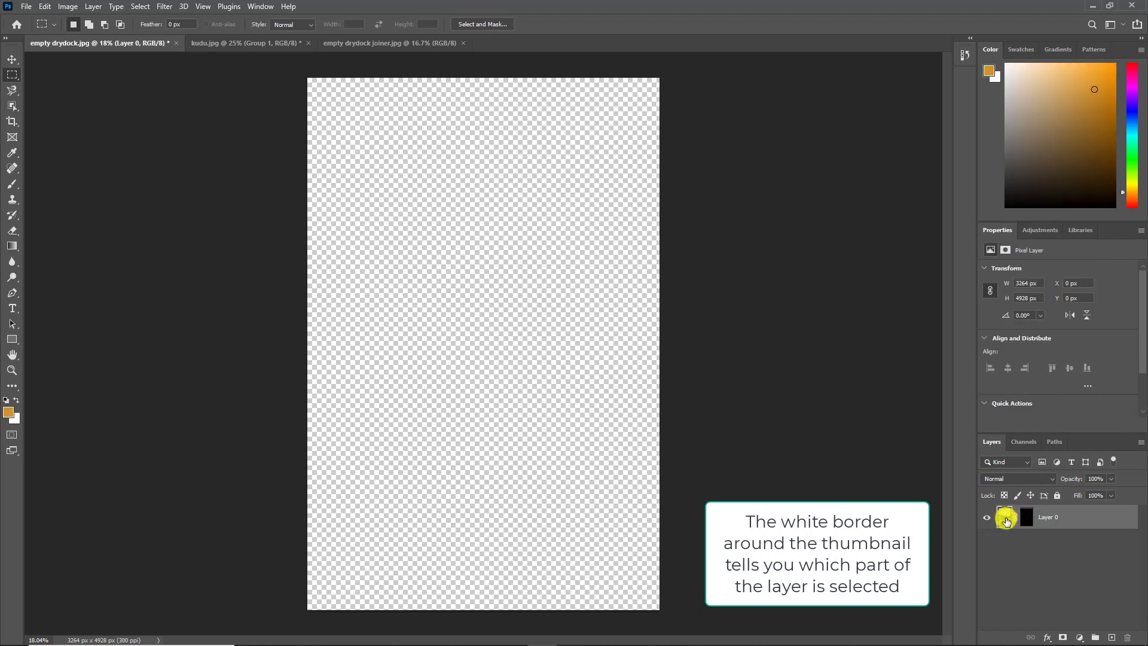
pyautogui.rightClick(13, 75)
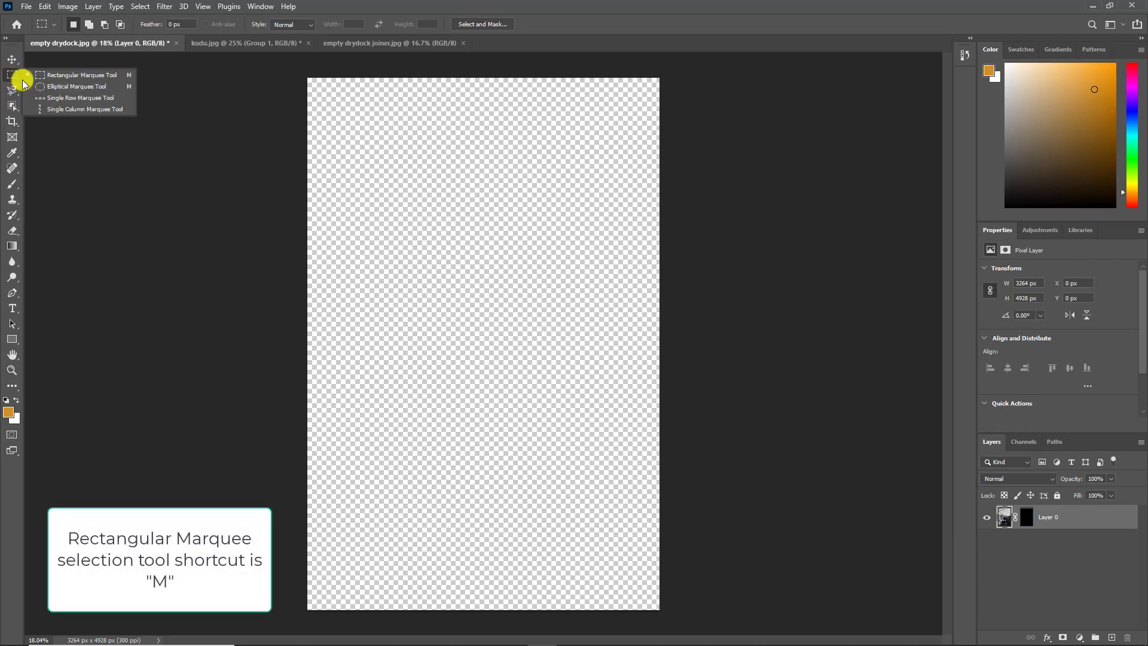
pyautogui.click(52, 76)
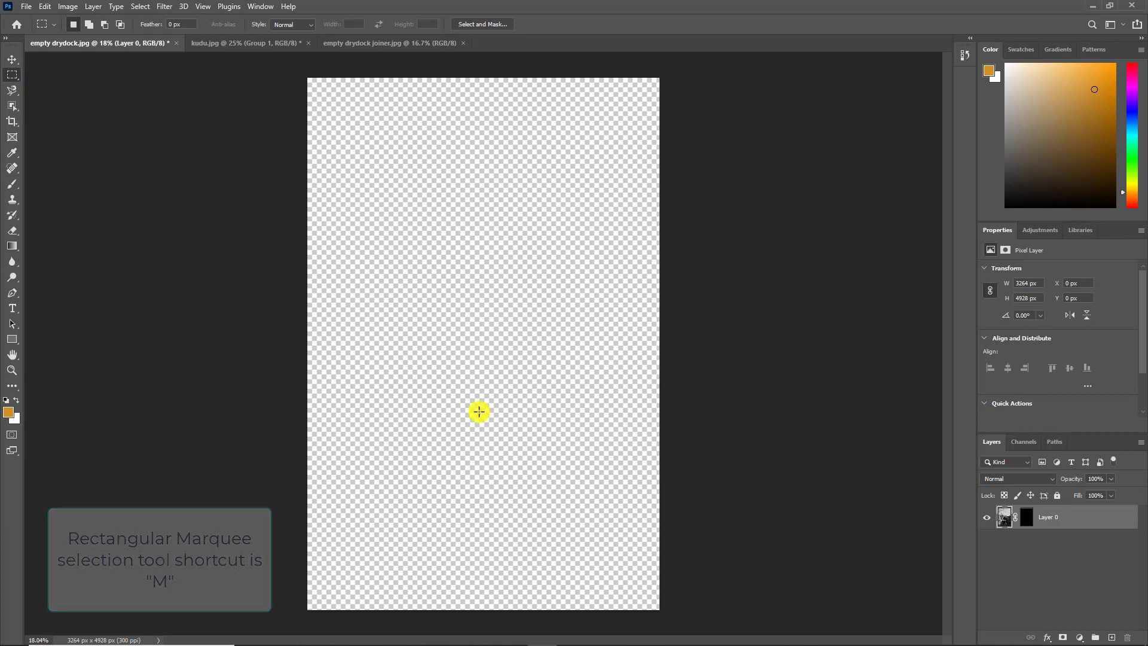
pyautogui.moveTo(497, 434); pyautogui.dragTo(627, 525)
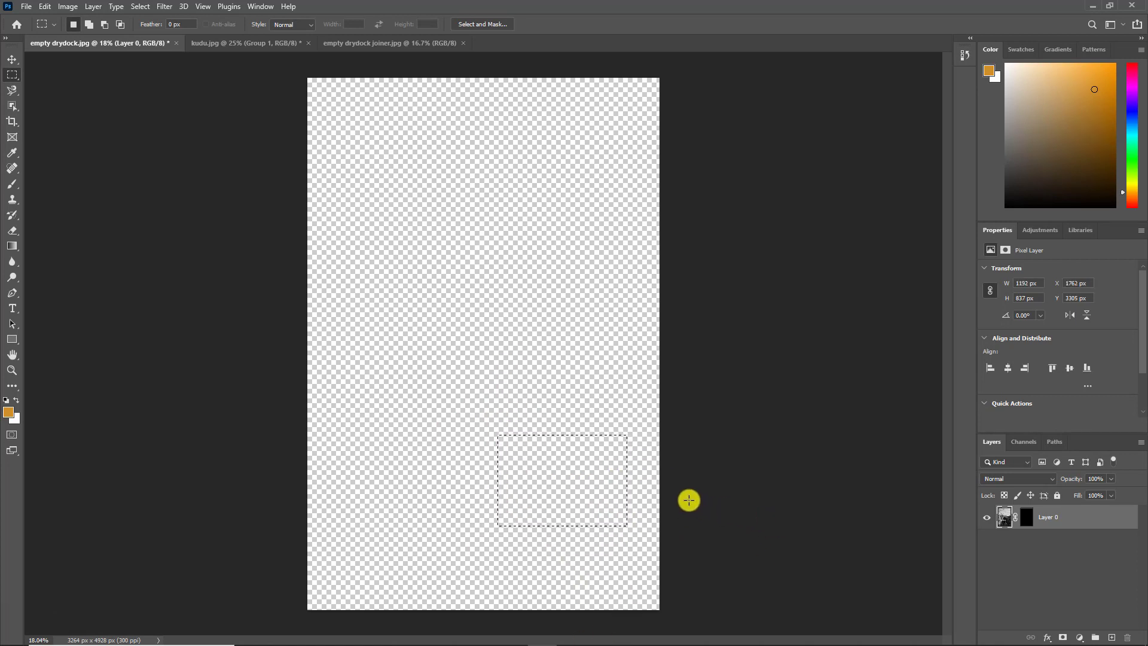
pyautogui.hotkey('ctrl', 'j')
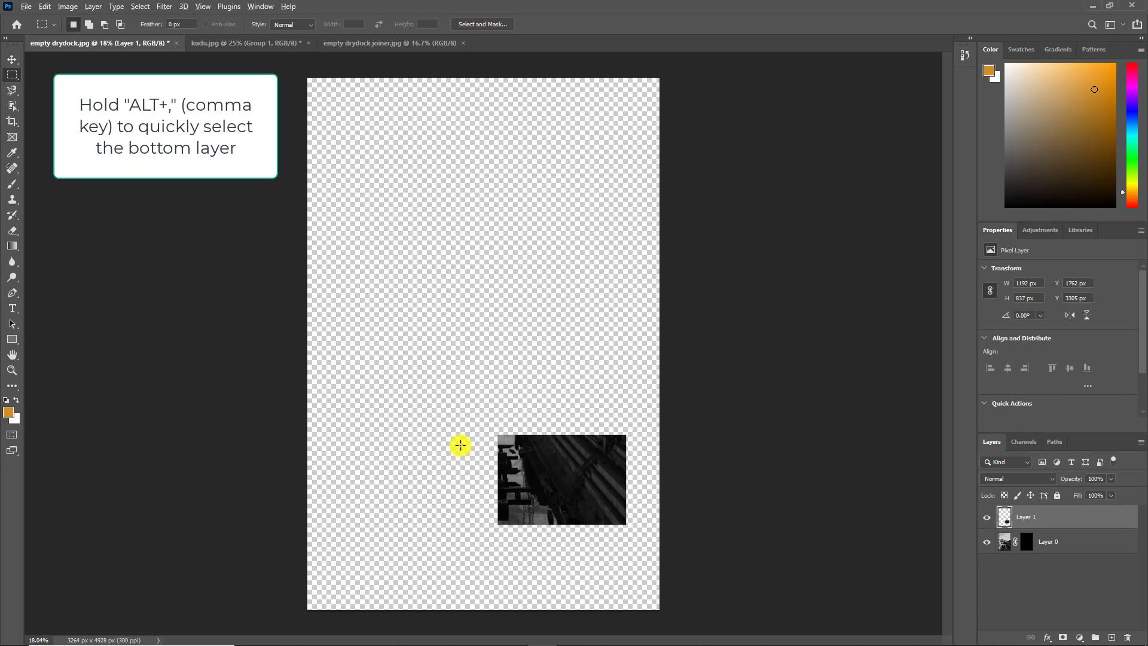
# Copy two Layer 0 rectangles to separate layers: about 1247 × 854 px at the dock floor's centre and 1232 × 843 px above it, toward the right.
pyautogui.hotkey('alt', ',')
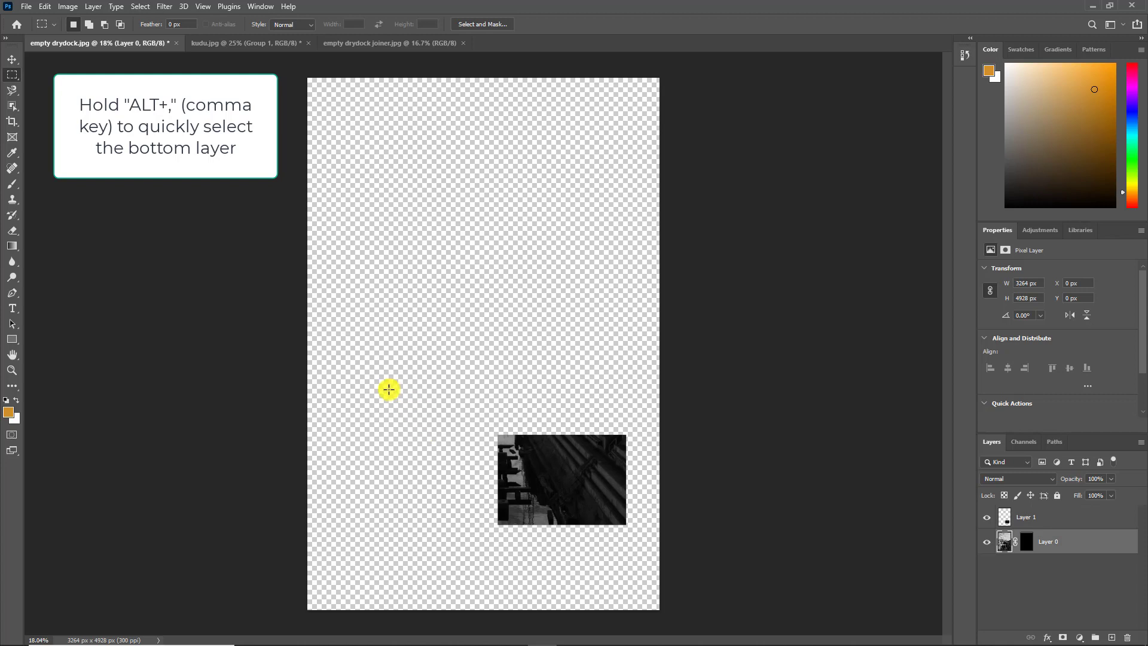
pyautogui.moveTo(386, 389); pyautogui.dragTo(520, 480)
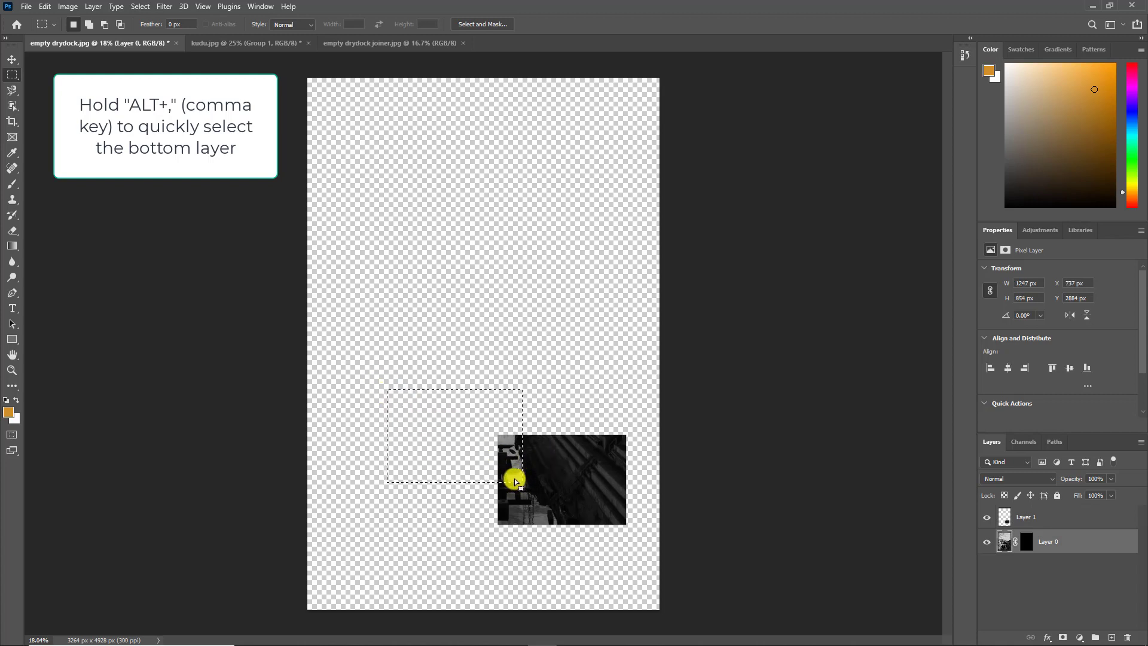
pyautogui.hotkey('ctrl', 'j')
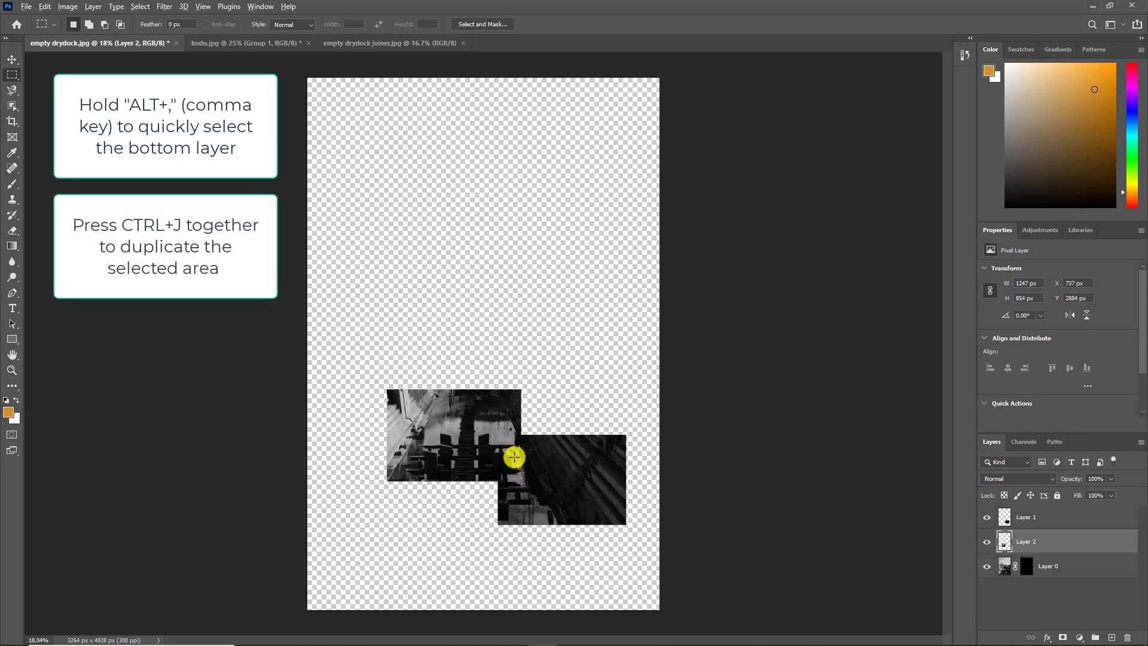
pyautogui.hotkey('alt', ',')
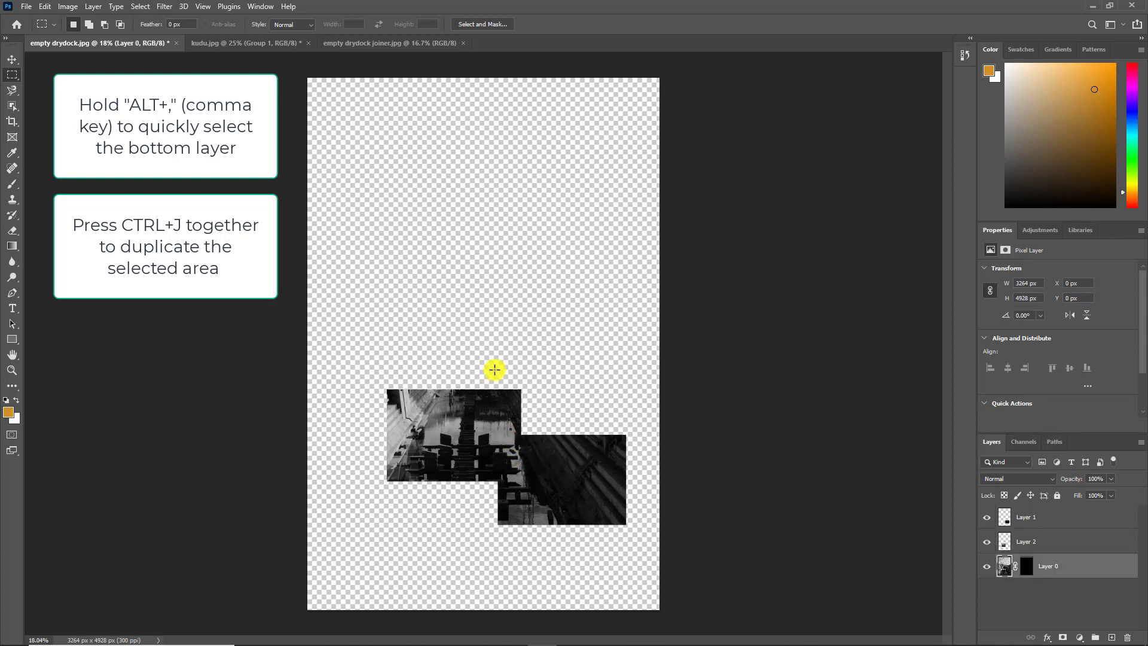
pyautogui.moveTo(463, 332); pyautogui.dragTo(595, 424)
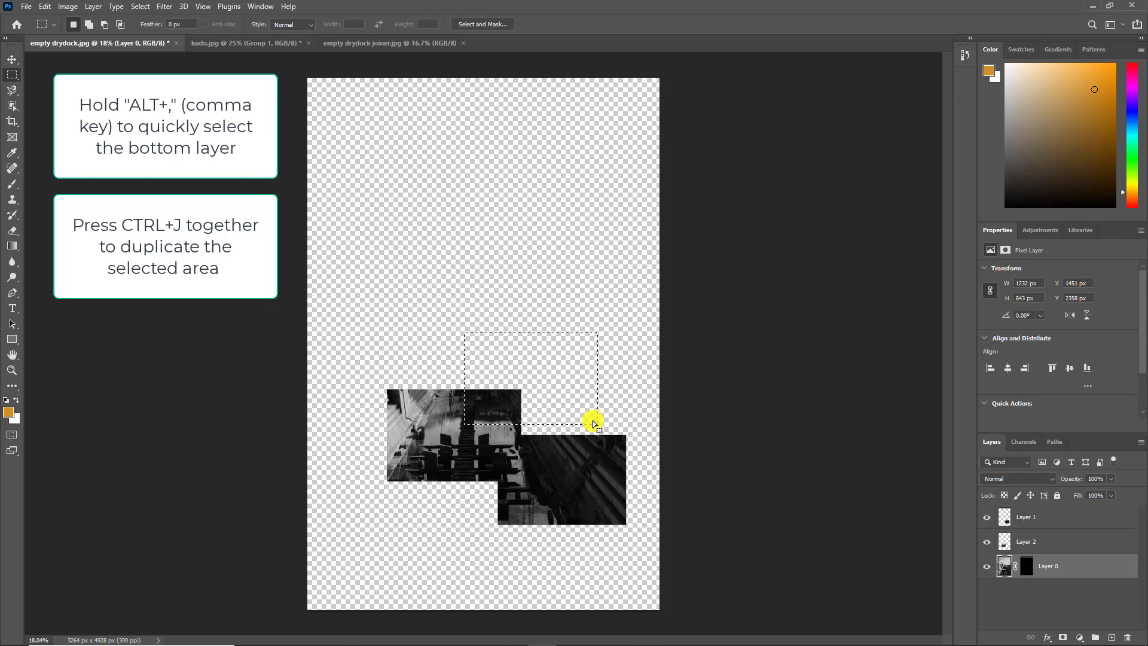
pyautogui.hotkey('ctrl', 'j')
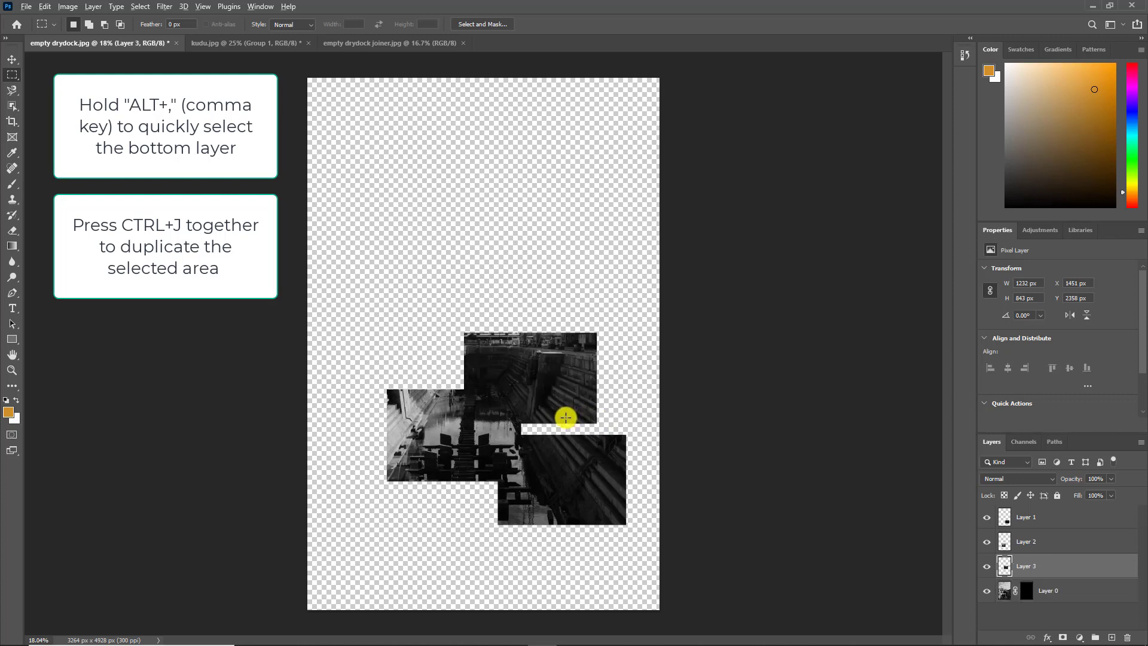
# Copy two more Layer 0 pieces to new layers: about 1053 × 599 px on the right wall and 1198 × 821 px on the upper-left wall.
pyautogui.hotkey('alt', ',')
pyautogui.moveTo(501, 396); pyautogui.dragTo(617, 459)
pyautogui.hotkey('ctrl', 'j')
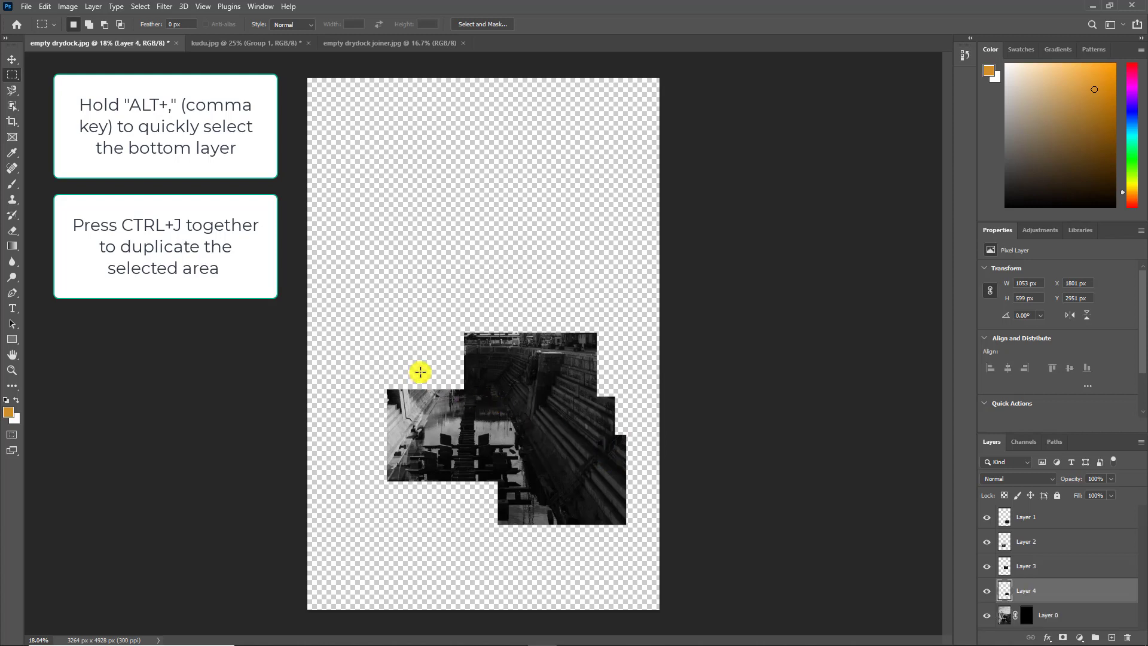
pyautogui.hotkey('alt', ',')
pyautogui.moveTo(351, 329); pyautogui.dragTo(480, 417)
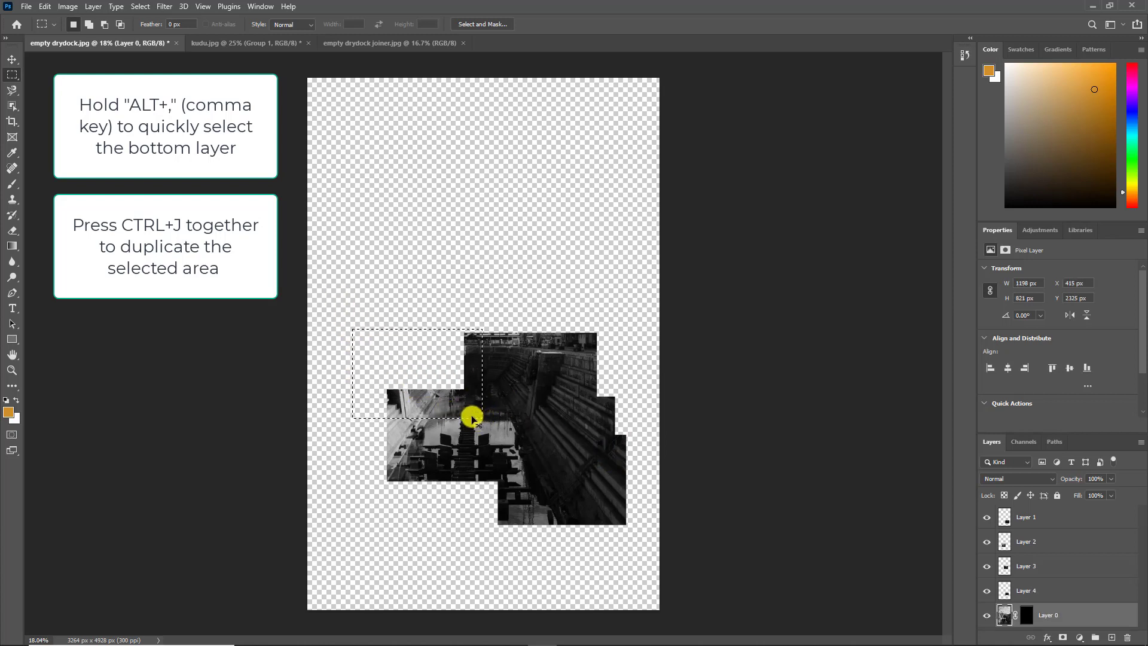
pyautogui.hotkey('ctrl', 'j')
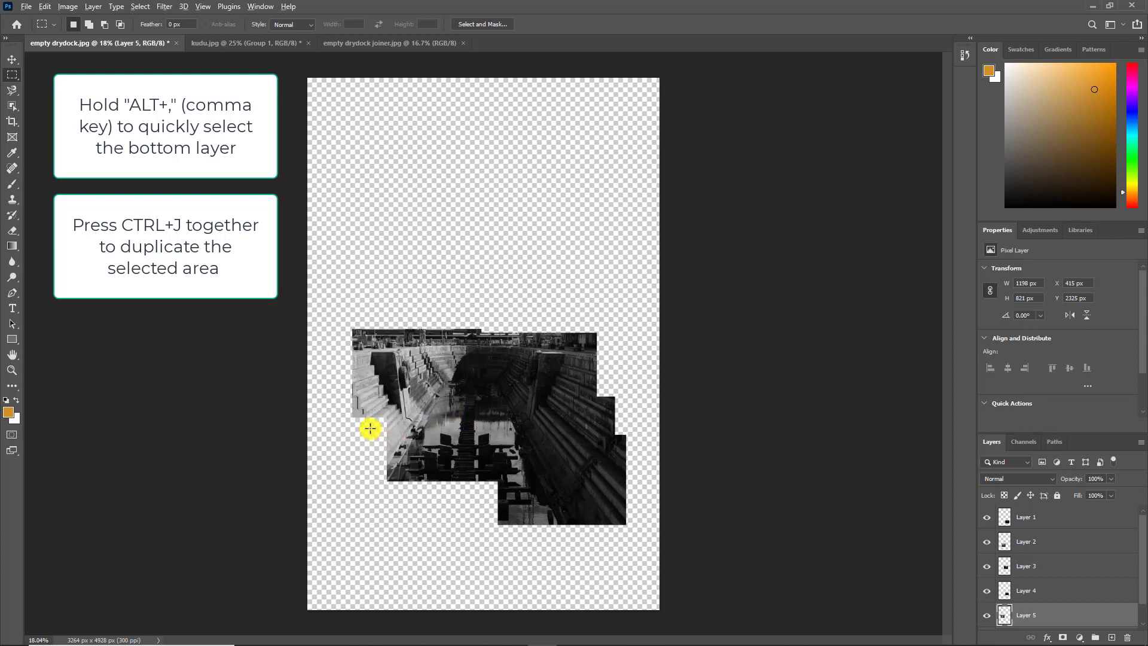
# Copy Layer 0 pieces to new layers: about 1154 × 749 px at the dock's lower left and 976 × 799 px at the bottom centre.
pyautogui.hotkey('alt', ',')
pyautogui.moveTo(334, 431); pyautogui.dragTo(459, 510)
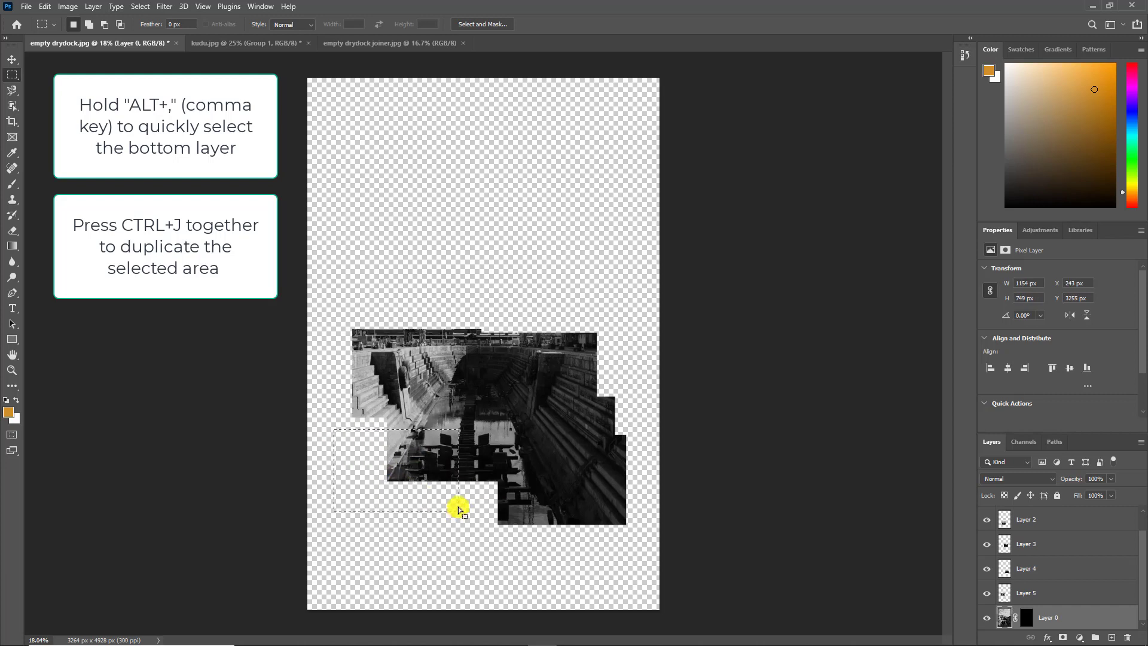
pyautogui.hotkey('ctrl', 'j')
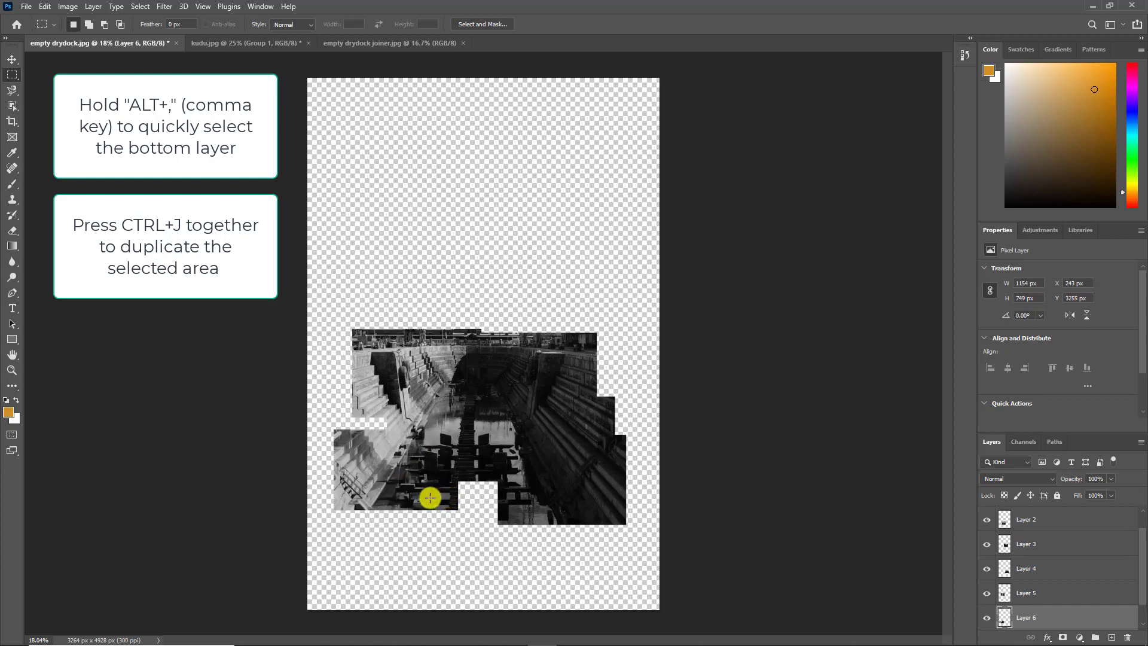
pyautogui.hotkey('alt', ',')
pyautogui.moveTo(430, 468); pyautogui.dragTo(536, 555)
pyautogui.hotkey('ctrl', 'j')
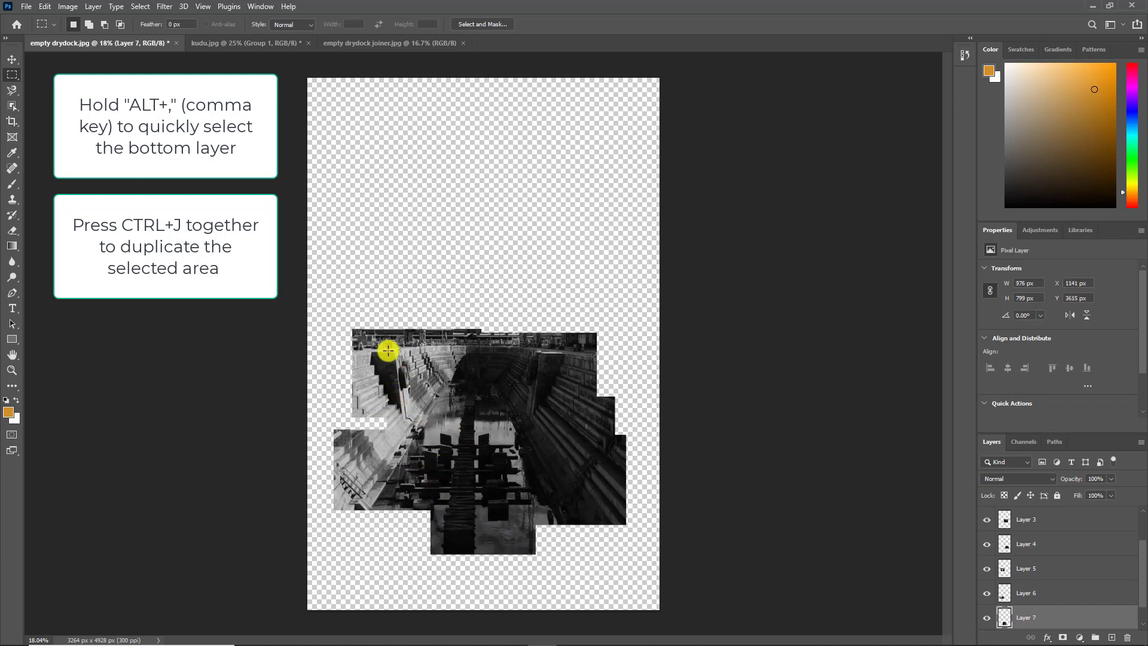
# Copy Layer 0 pieces to new layers: about 1209 × 848 px between the cranes and 921 × 1020 px around the right crane's base.
pyautogui.hotkey('alt', ',')
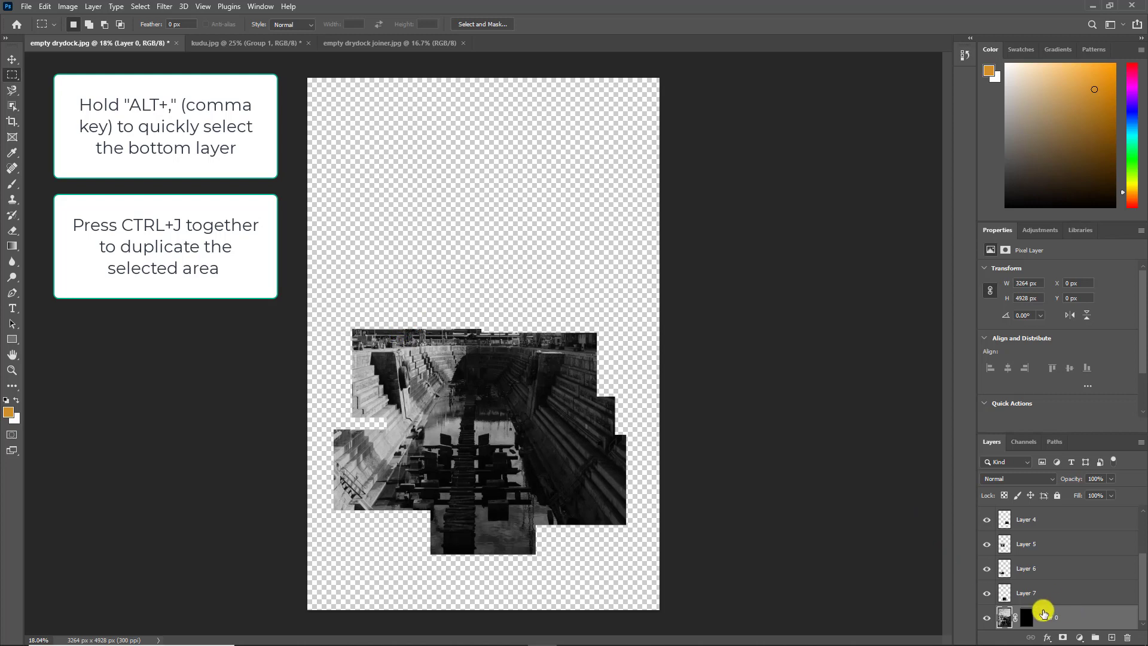
pyautogui.moveTo(405, 271); pyautogui.dragTo(538, 363)
pyautogui.hotkey('ctrl', 'j')
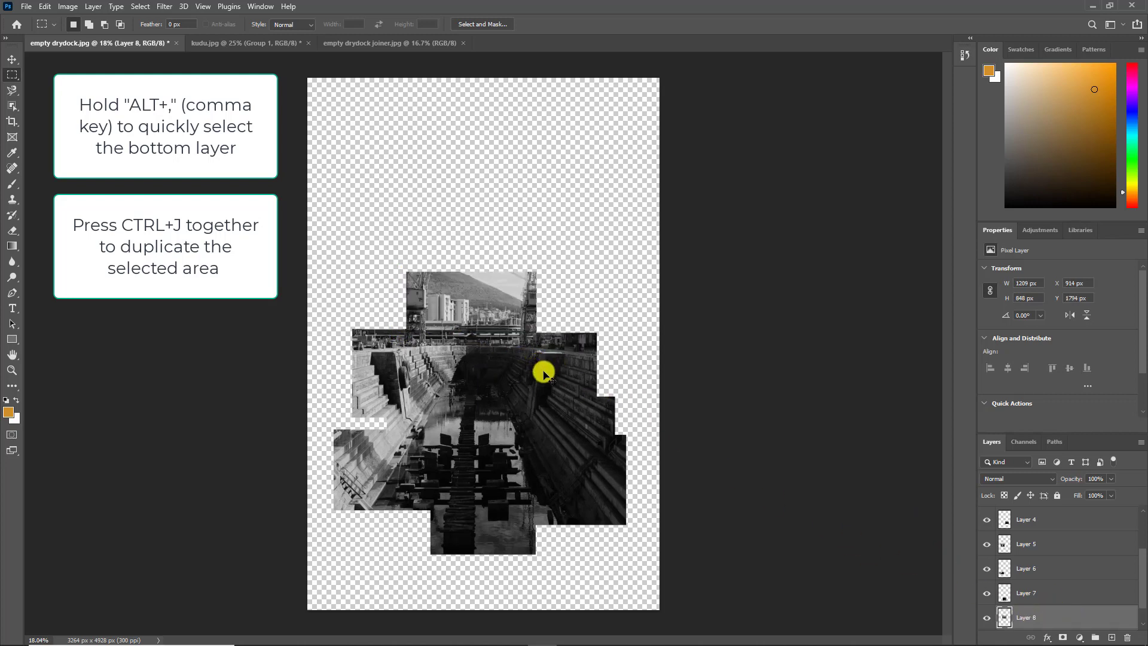
pyautogui.hotkey('alt', ',')
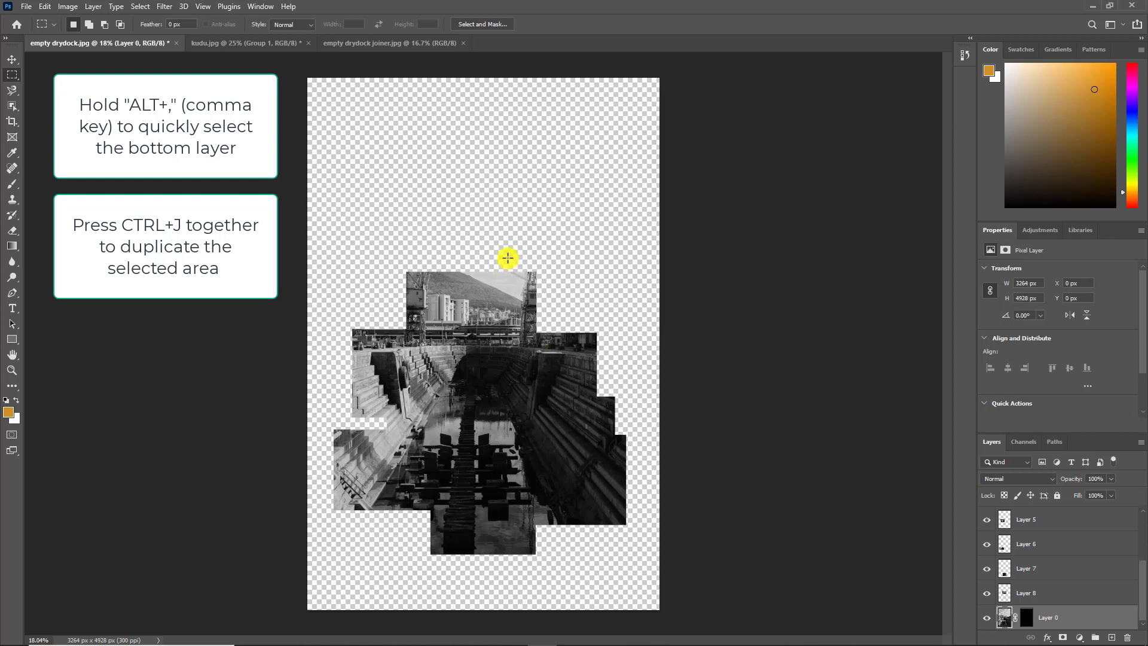
pyautogui.moveTo(516, 246); pyautogui.dragTo(616, 356)
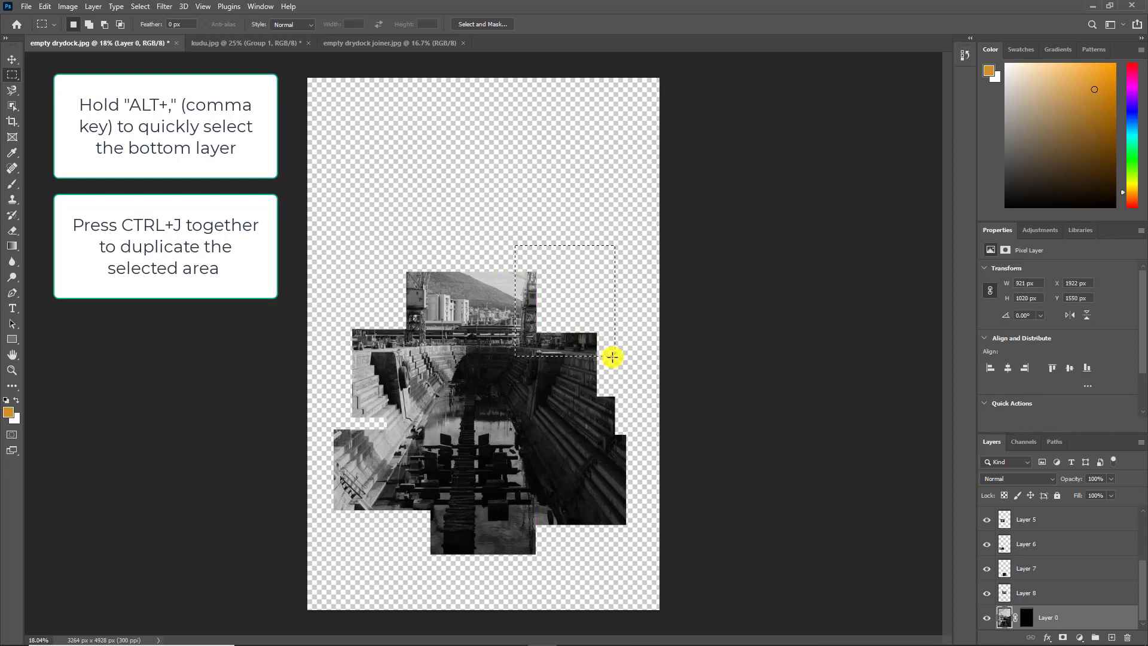
pyautogui.hotkey('ctrl', 'j')
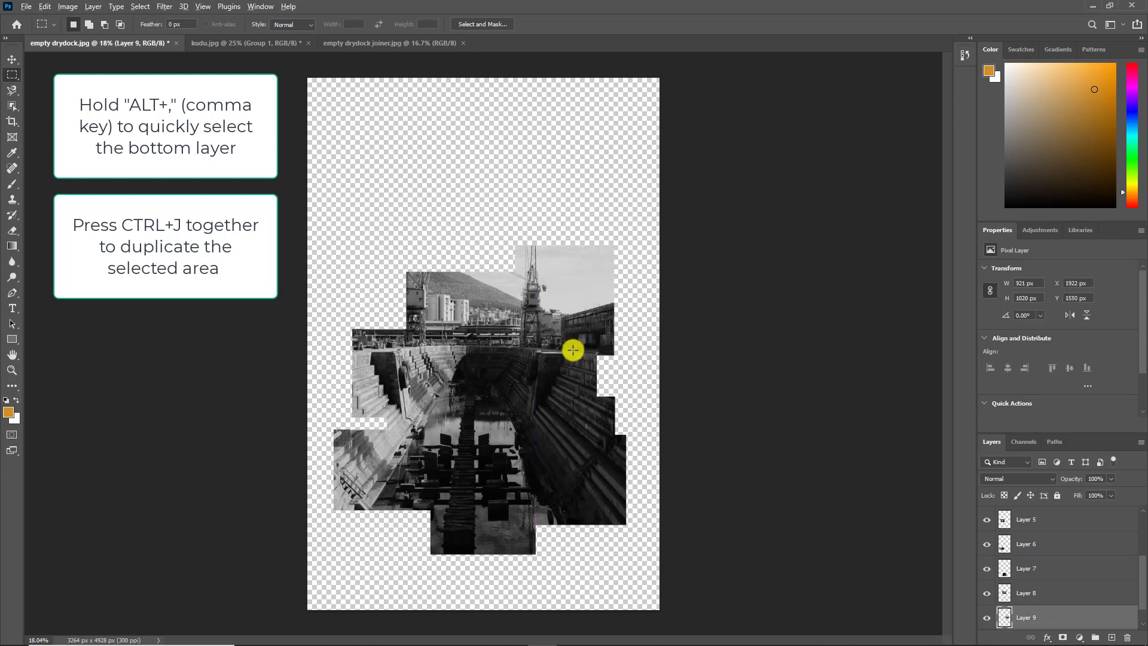
# Copy two overlapping Layer 0 pieces to new layers: about 1015 × 870 px over the left crane and another over the mountain and sky above it.
pyautogui.hotkey('alt', ',')
pyautogui.moveTo(355, 244); pyautogui.dragTo(465, 338)
pyautogui.hotkey('ctrl', 'j')
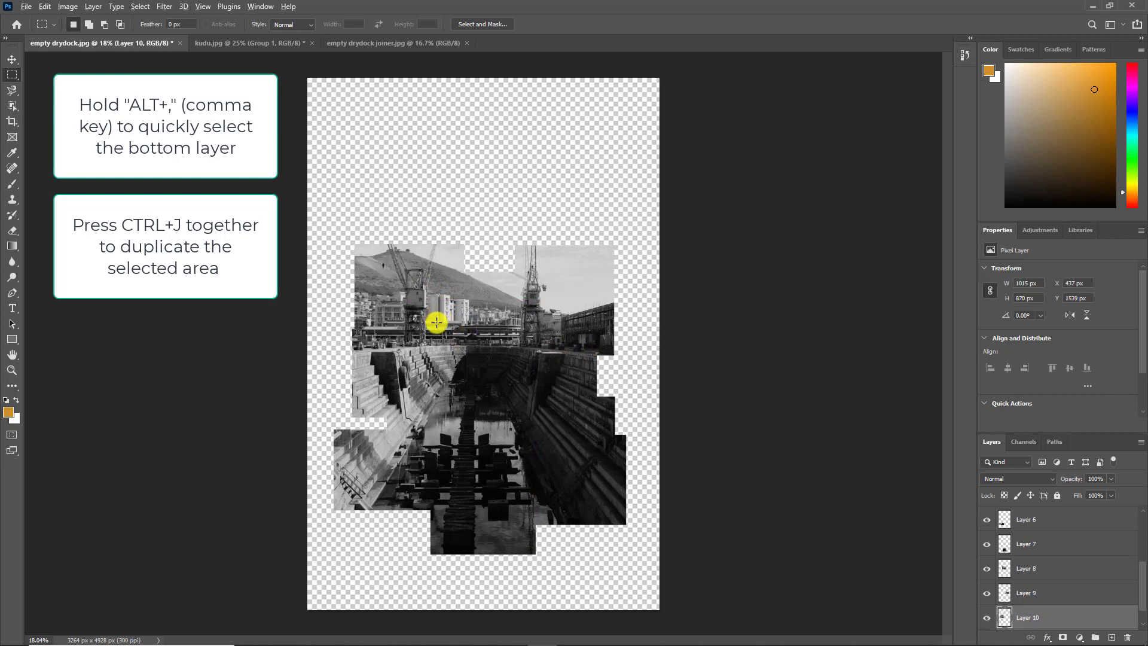
pyautogui.hotkey('alt', ',')
pyautogui.moveTo(341, 214); pyautogui.dragTo(461, 295)
pyautogui.hotkey('ctrl', 'j')
# Copy two Layer 0 sky rectangles to separate new layers, one above the centre between the cranes and one at the photo's right side.
pyautogui.hotkey('alt', ',')
pyautogui.moveTo(423, 183); pyautogui.dragTo(559, 289)
pyautogui.hotkey('ctrl', 'j')
pyautogui.hotkey('alt', ',')
pyautogui.moveTo(536, 158); pyautogui.dragTo(634, 263)
pyautogui.hotkey('ctrl', 'j')
# Copy two overlapping upper-left sky pieces of Layer 0 to new layers, the first about 1276 × 782 px and the second slightly higher.
pyautogui.hotkey('alt', ',')
pyautogui.moveTo(345, 150); pyautogui.dragTo(504, 215)
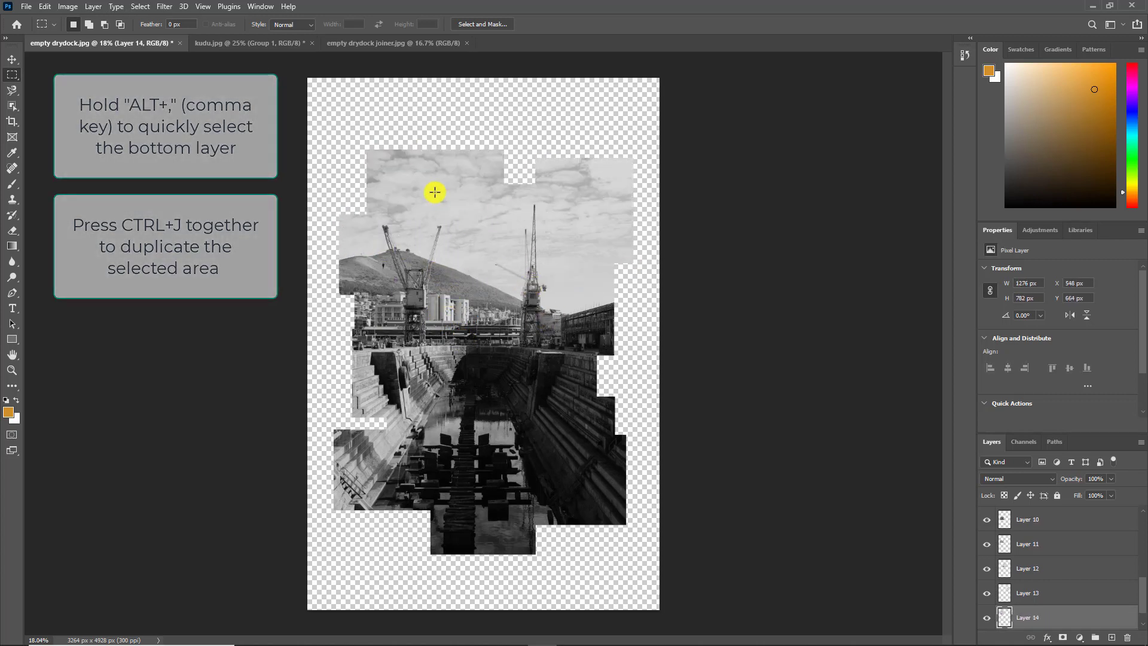
pyautogui.hotkey('ctrl', 'j')
pyautogui.hotkey('alt', ',')
pyautogui.moveTo(345, 130); pyautogui.dragTo(459, 179)
pyautogui.hotkey('ctrl', 'j')
# Copy a cloud rectangle of about 1248 × 904 px from Layer 0's top centre to a new layer.
pyautogui.hotkey('alt', ',')
pyautogui.moveTo(451, 115); pyautogui.dragTo(584, 210)
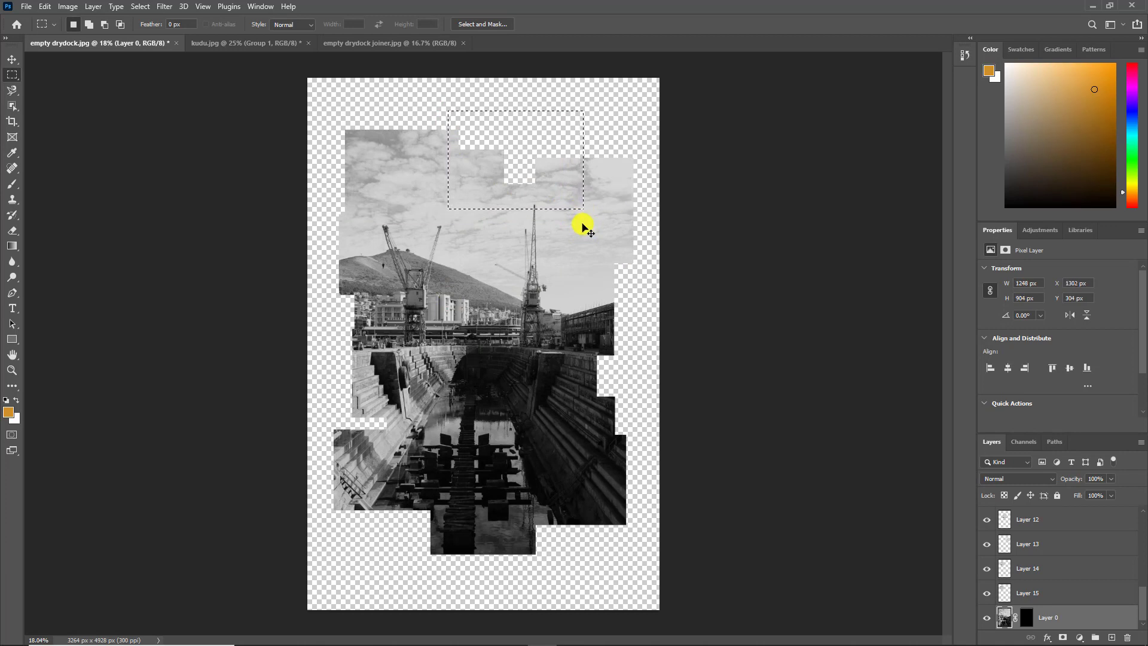
pyautogui.hotkey('ctrl', 'j')
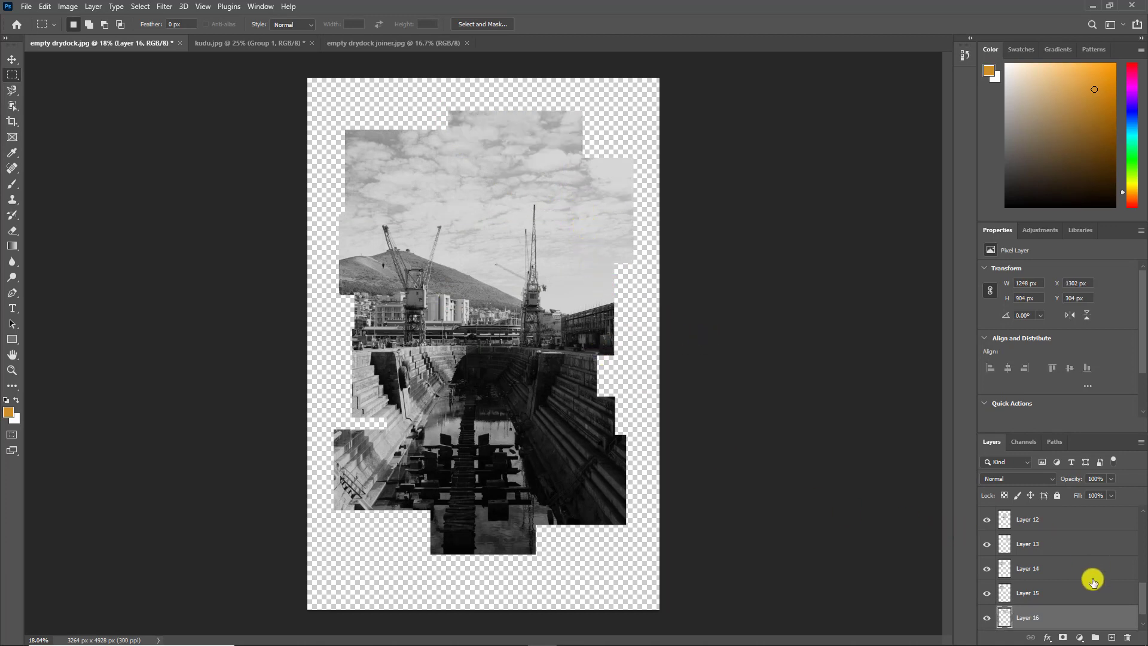
# Enable a Drop Shadow effect on Layer 1 and show its settings.
pyautogui.scroll(2, 1094, 582)
pyautogui.scroll(3, 1092, 567)
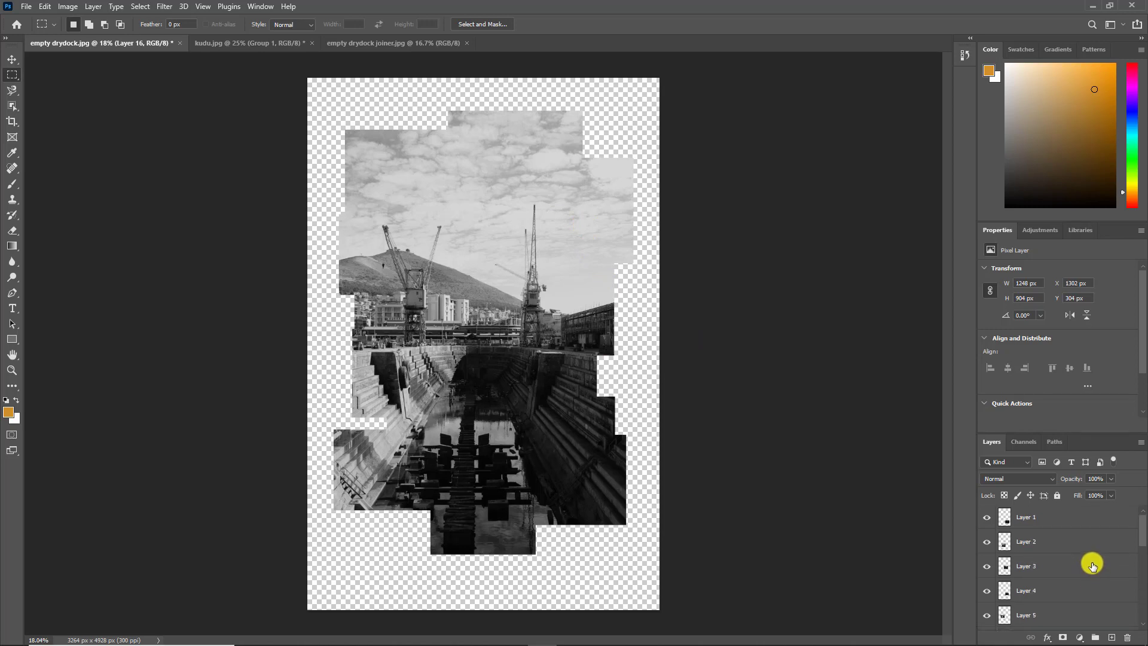
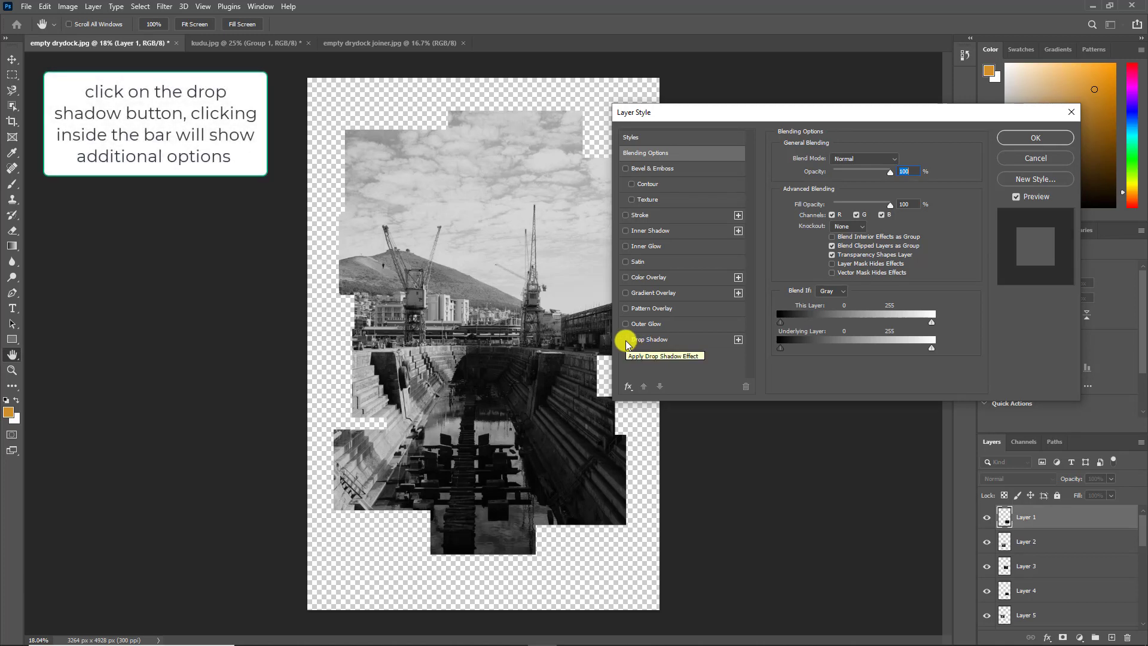
pyautogui.click(627, 341)
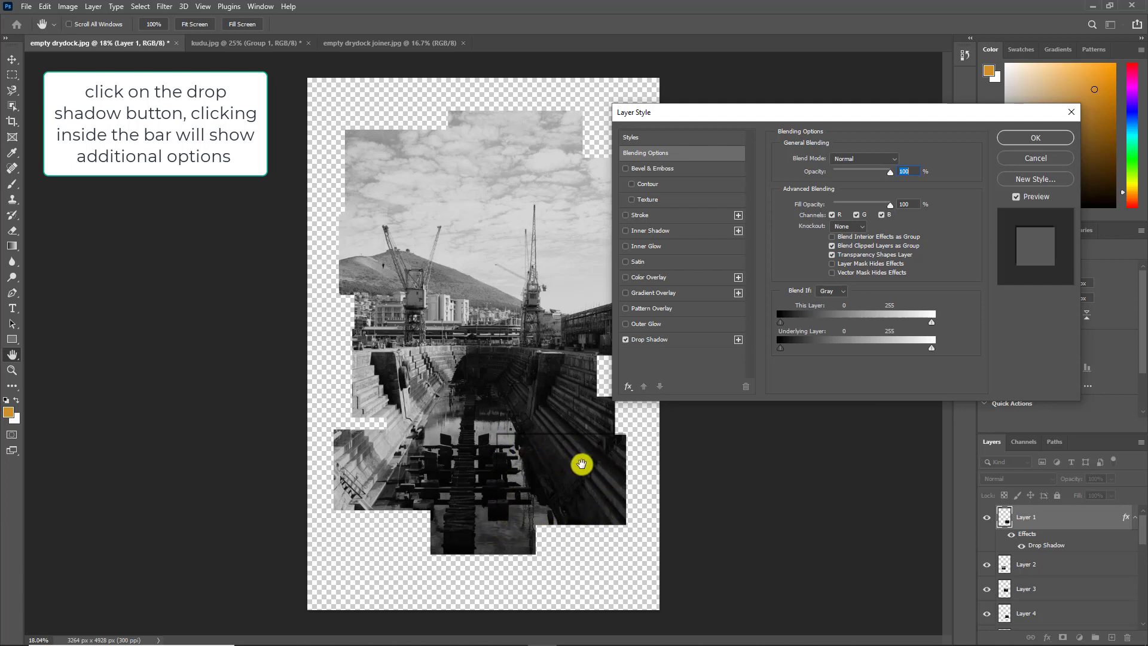
pyautogui.click(689, 344)
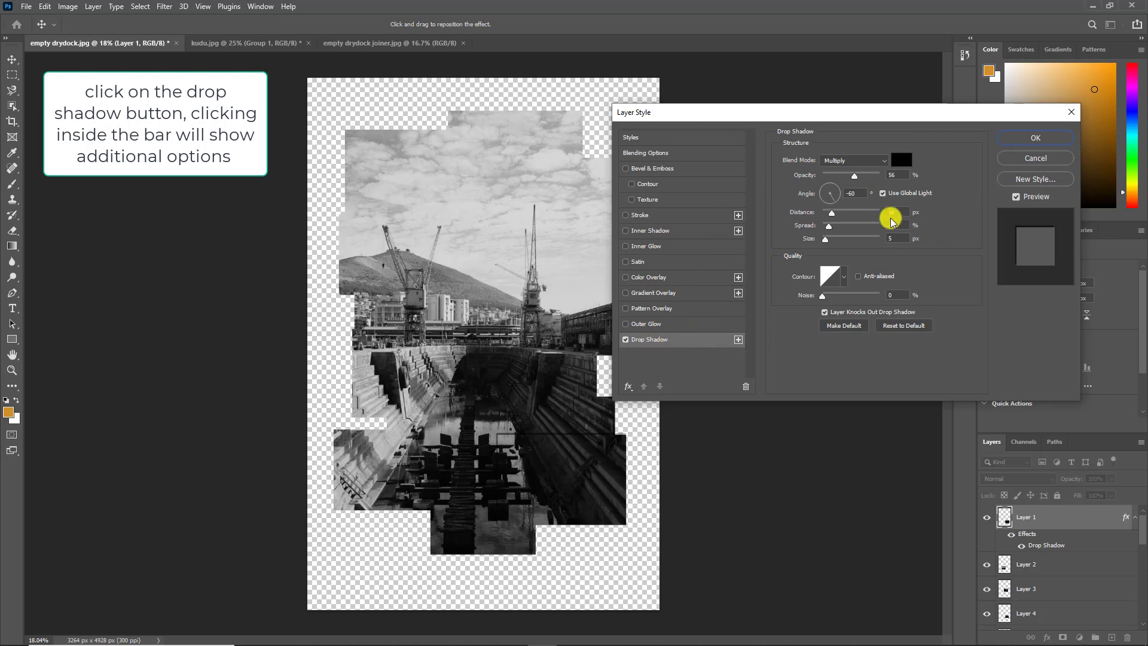
# Set Layer 1's drop shadow to 39% opacity, 8 px distance, 27% spread and 13 px size, and apply it.
pyautogui.moveTo(827, 240)
pyautogui.mouseDown()
pyautogui.moveTo(861, 229)
pyautogui.moveTo(831, 230)
pyautogui.moveTo(834, 215)
pyautogui.moveTo(859, 216)
pyautogui.moveTo(835, 219)
pyautogui.mouseUp()
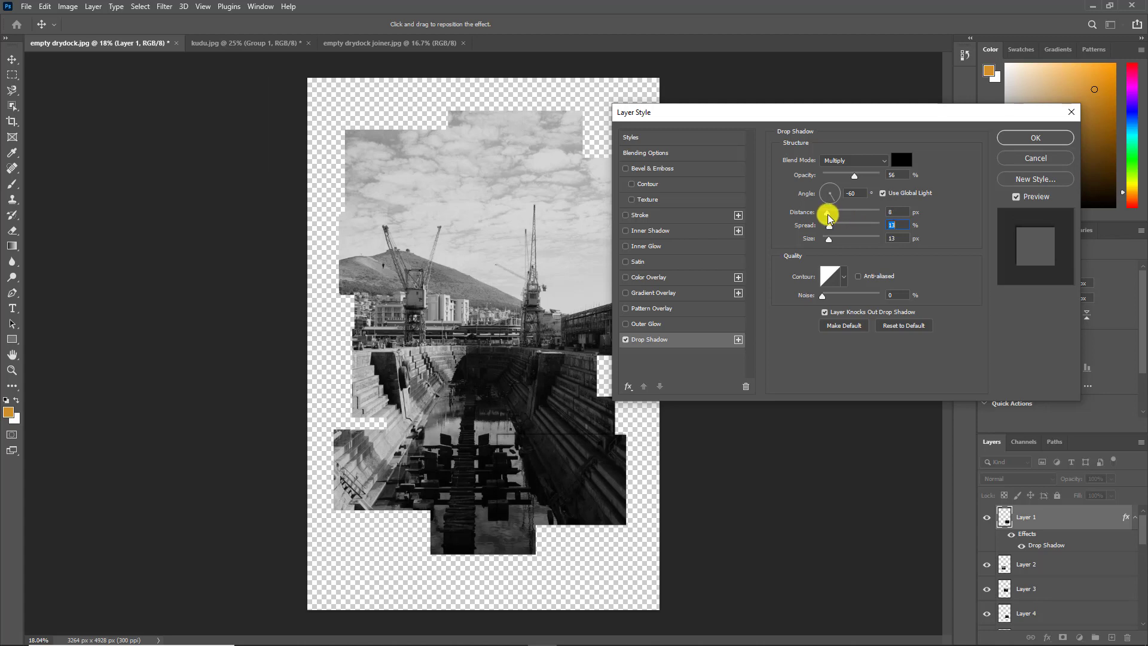
pyautogui.click(827, 214)
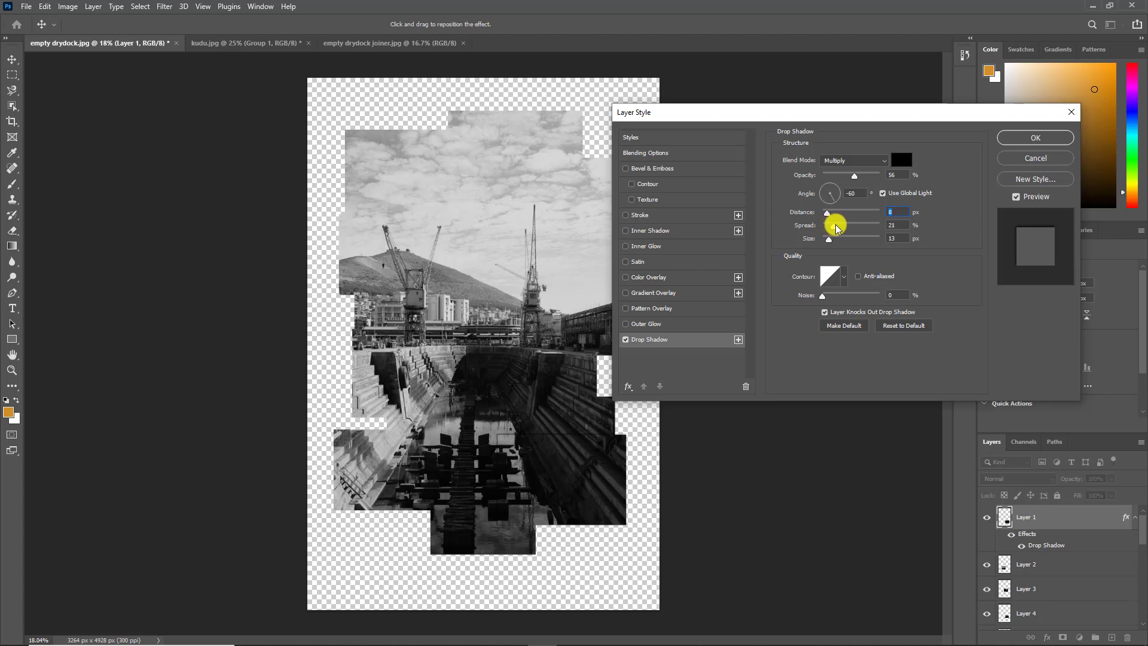
pyautogui.click(838, 226)
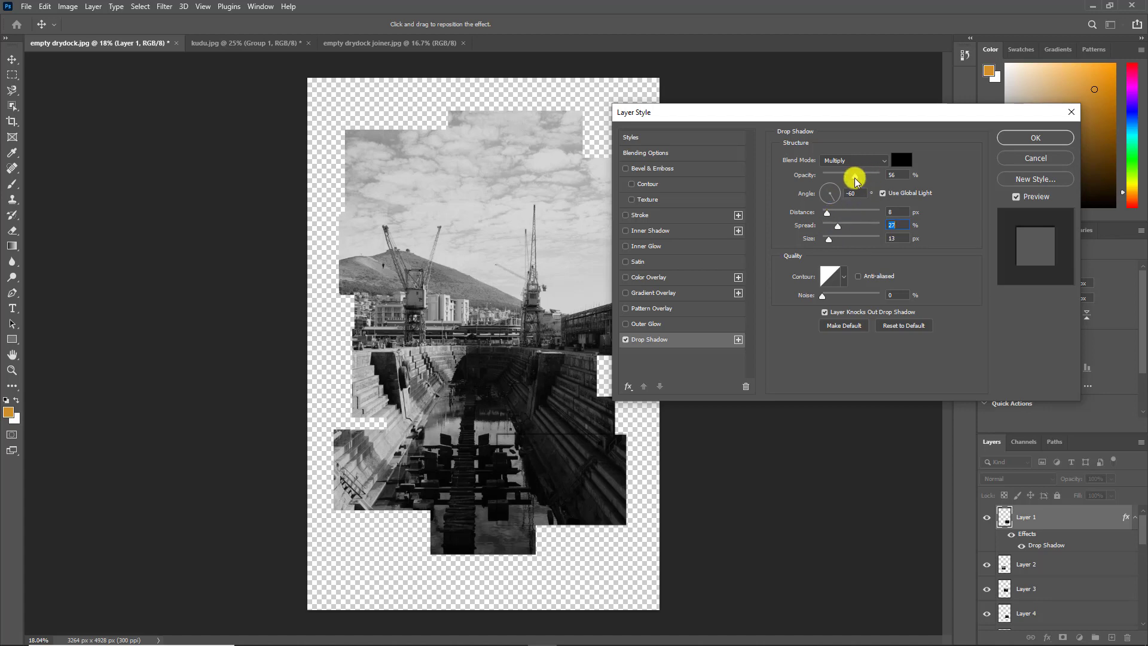
pyautogui.moveTo(855, 179); pyautogui.dragTo(852, 179)
pyautogui.moveTo(843, 180)
pyautogui.mouseDown()
pyautogui.moveTo(882, 184)
pyautogui.moveTo(842, 188)
pyautogui.mouseUp()
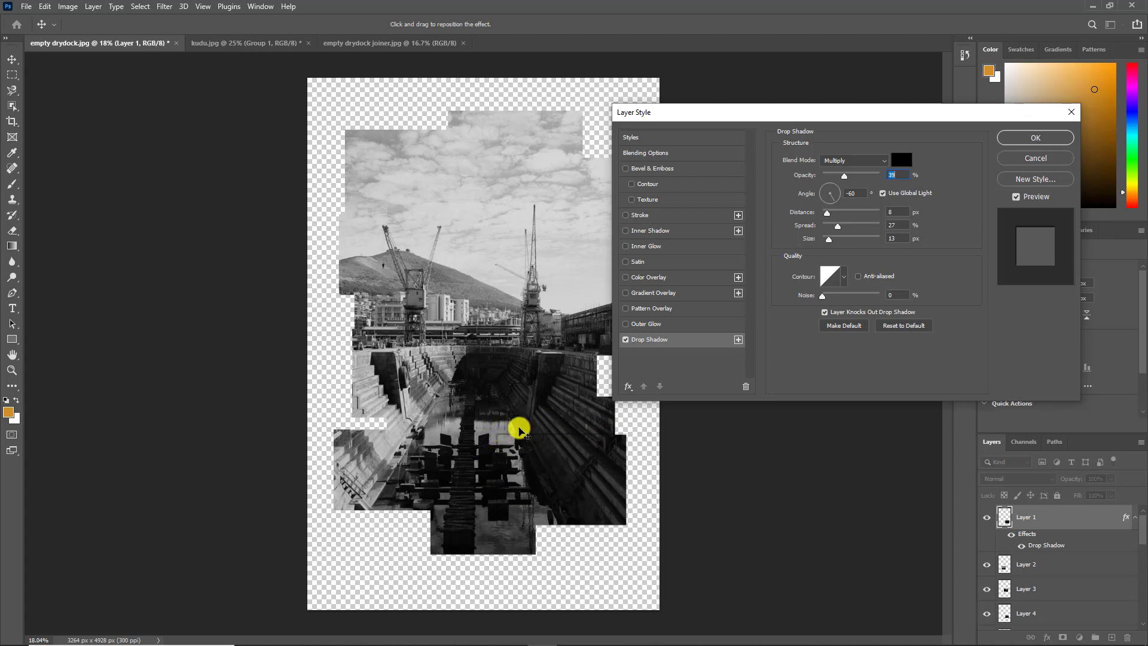
pyautogui.click(1030, 140)
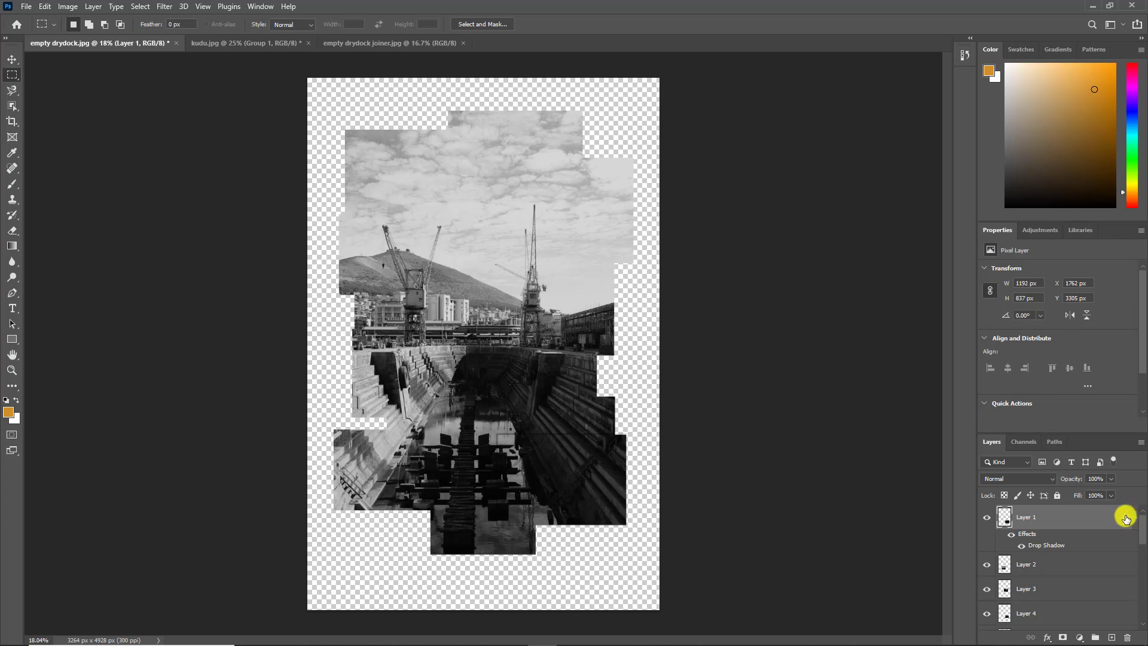
# Copy Layer 1's layer style and paste it onto Layers 2 through 16, leaving out Layer 0.
pyautogui.rightClick(1126, 518)
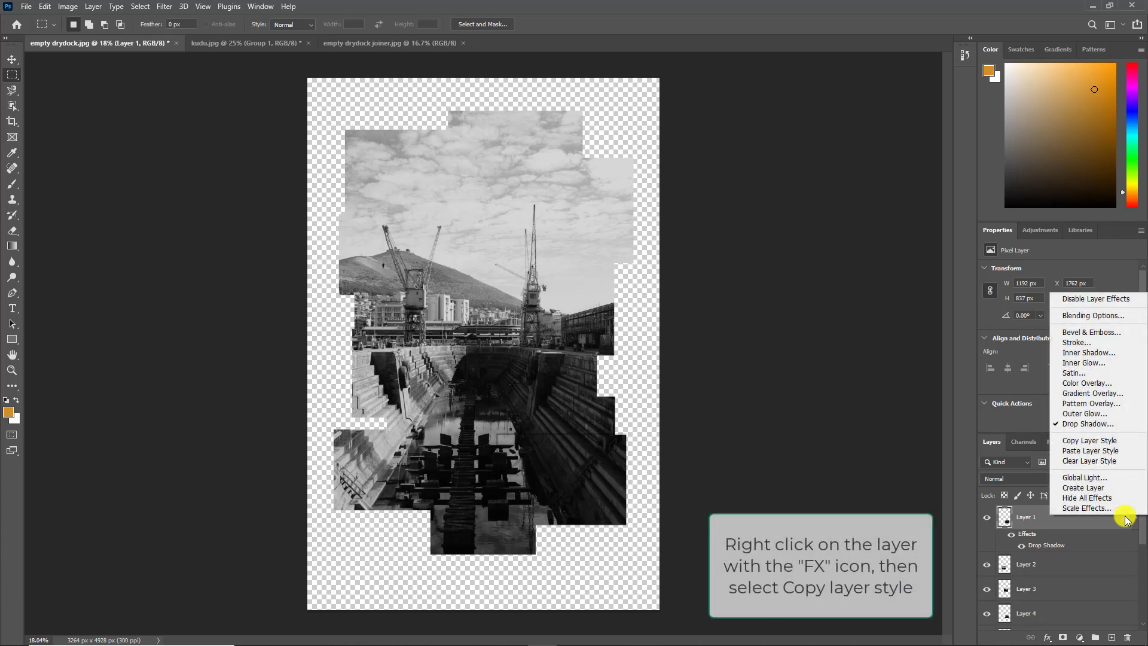
pyautogui.click(1115, 442)
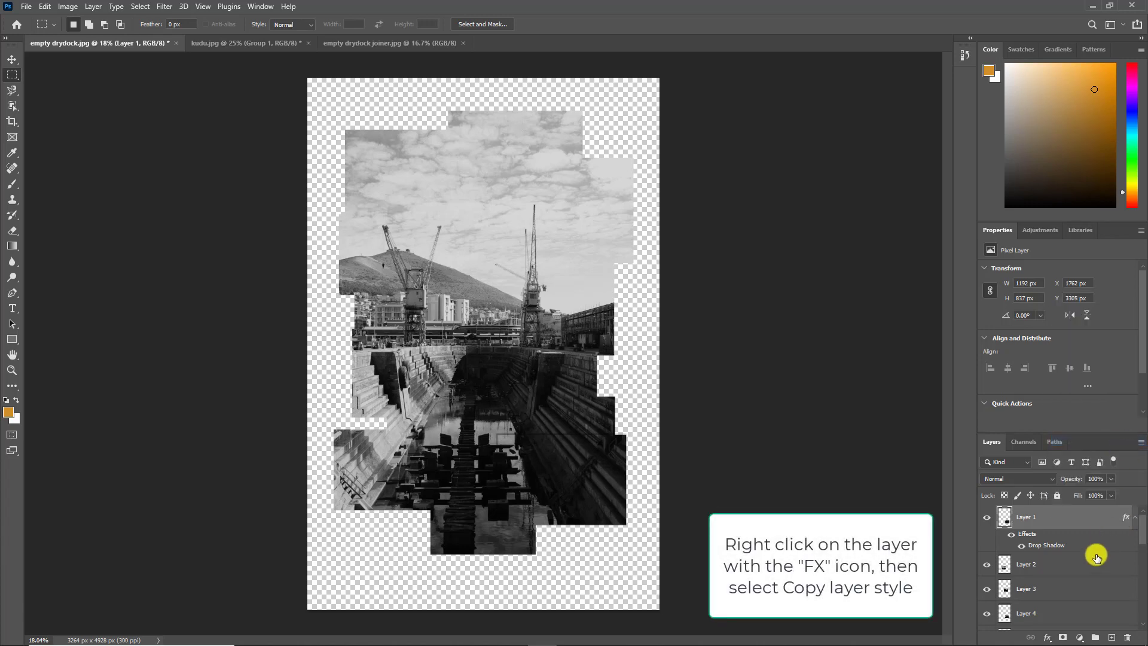
pyautogui.click(1079, 562)
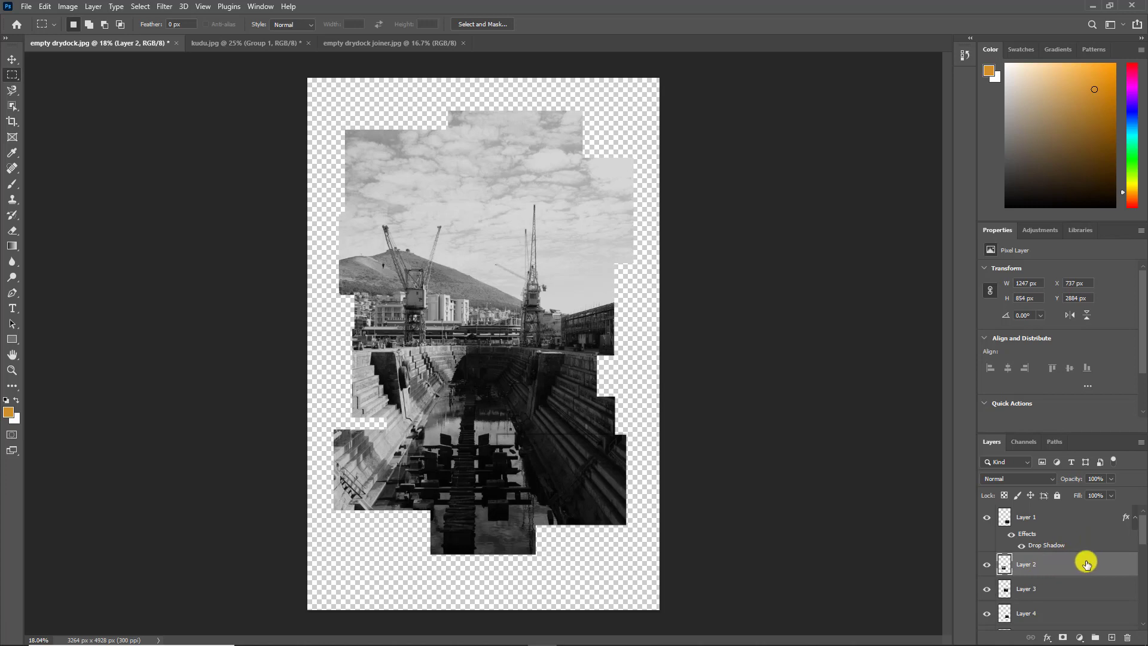
pyautogui.scroll(-5, 1092, 563)
pyautogui.scroll(-2, 1093, 566)
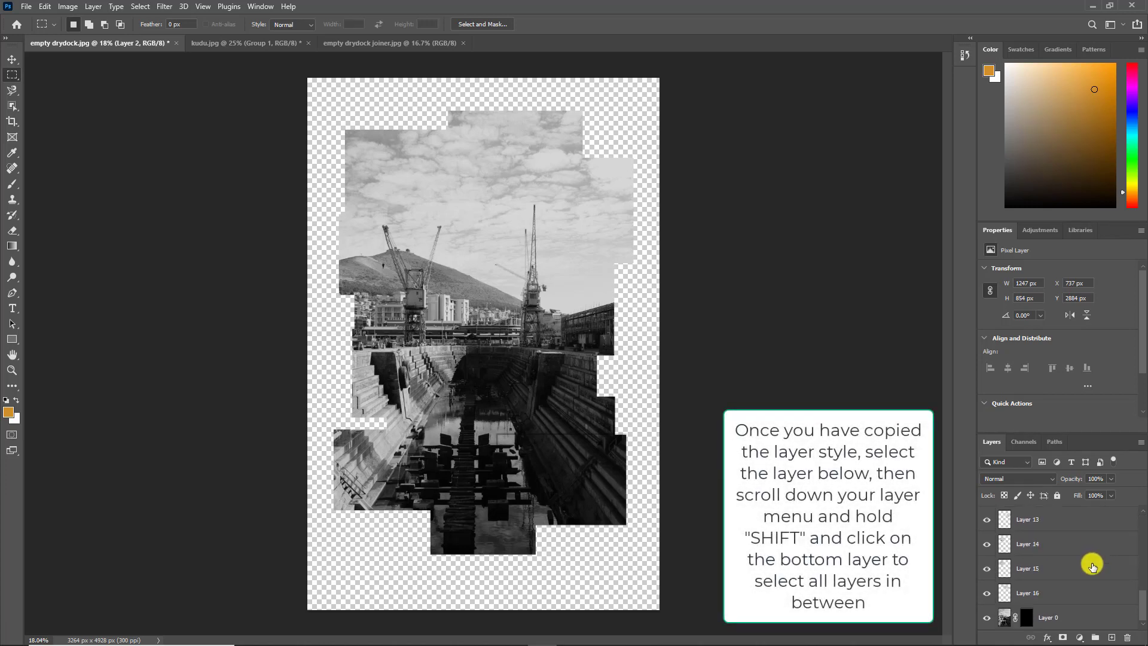
pyautogui.keyDown('shift'); pyautogui.click(1104, 594); pyautogui.keyUp('shift')
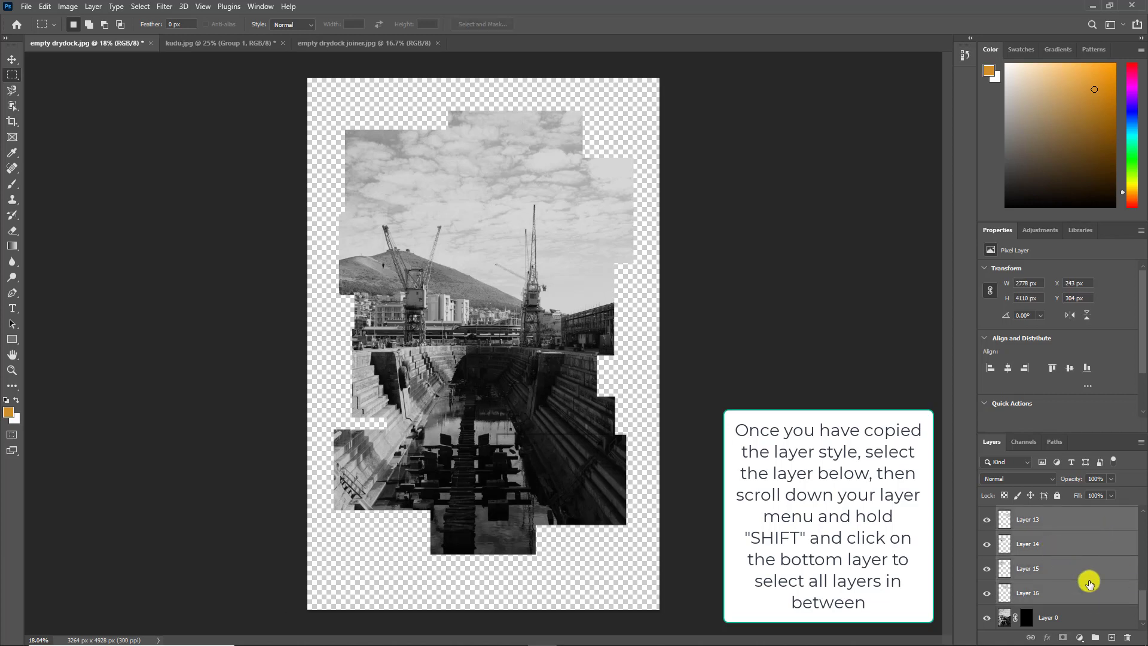
pyautogui.scroll(5, 1088, 579)
pyautogui.scroll(-5, 1087, 579)
pyautogui.rightClick(1115, 594)
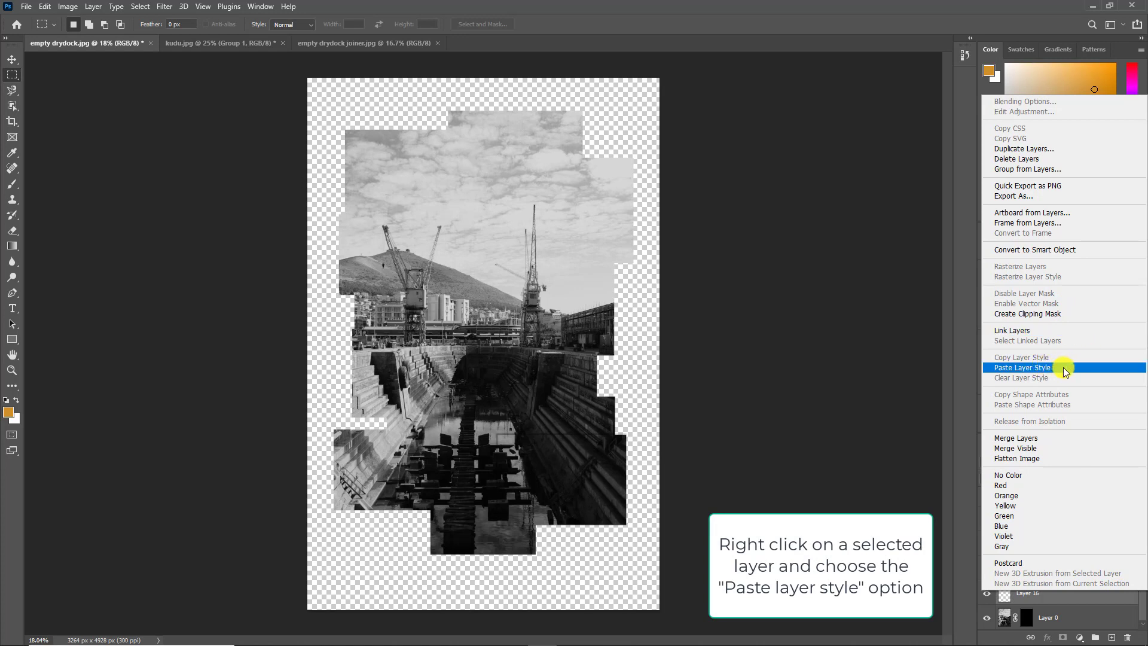
pyautogui.click(1065, 368)
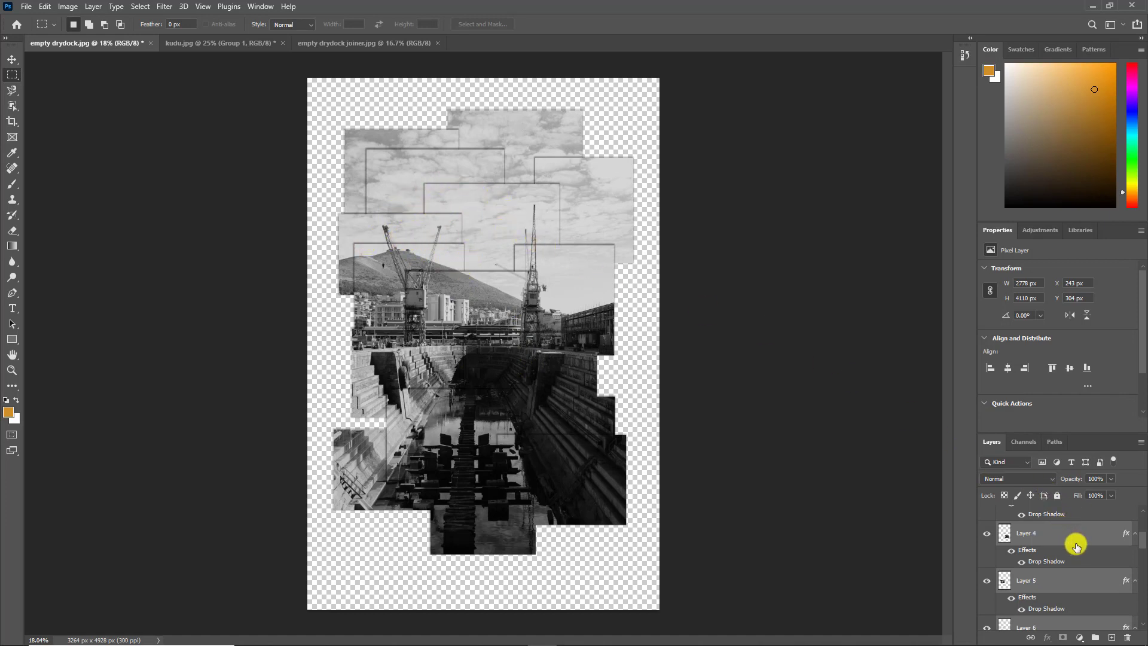
pyautogui.scroll(5, 1075, 541)
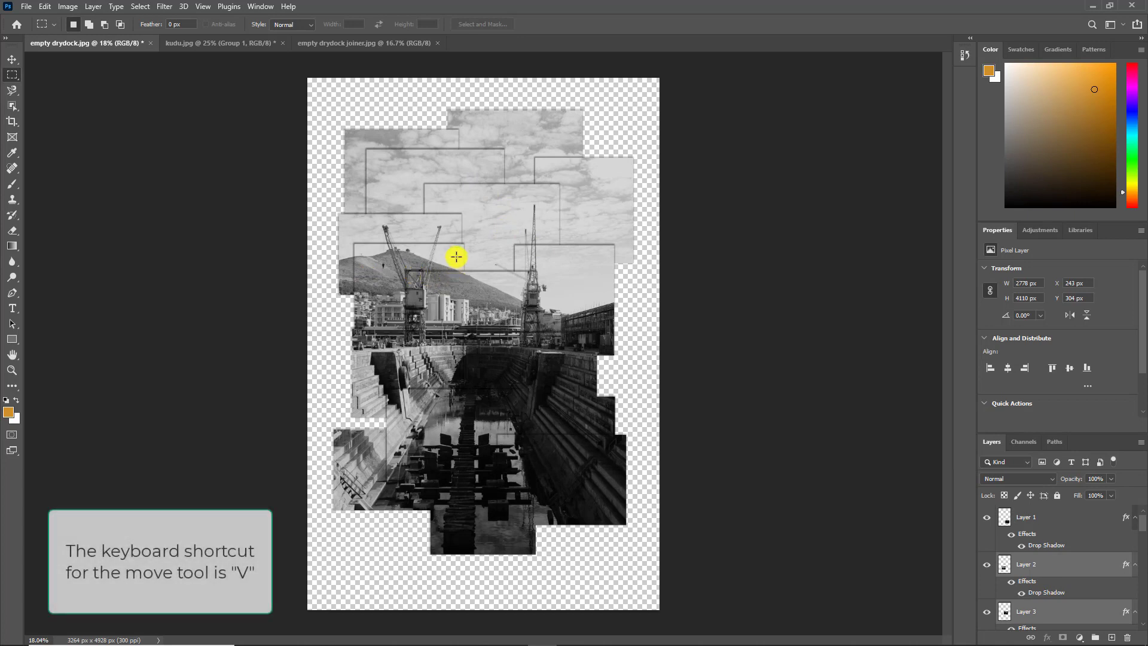
# Shift the upper-left sky piece, the mountain piece and the left dock-wall piece slightly outward with the Move tool.
pyautogui.press('v')
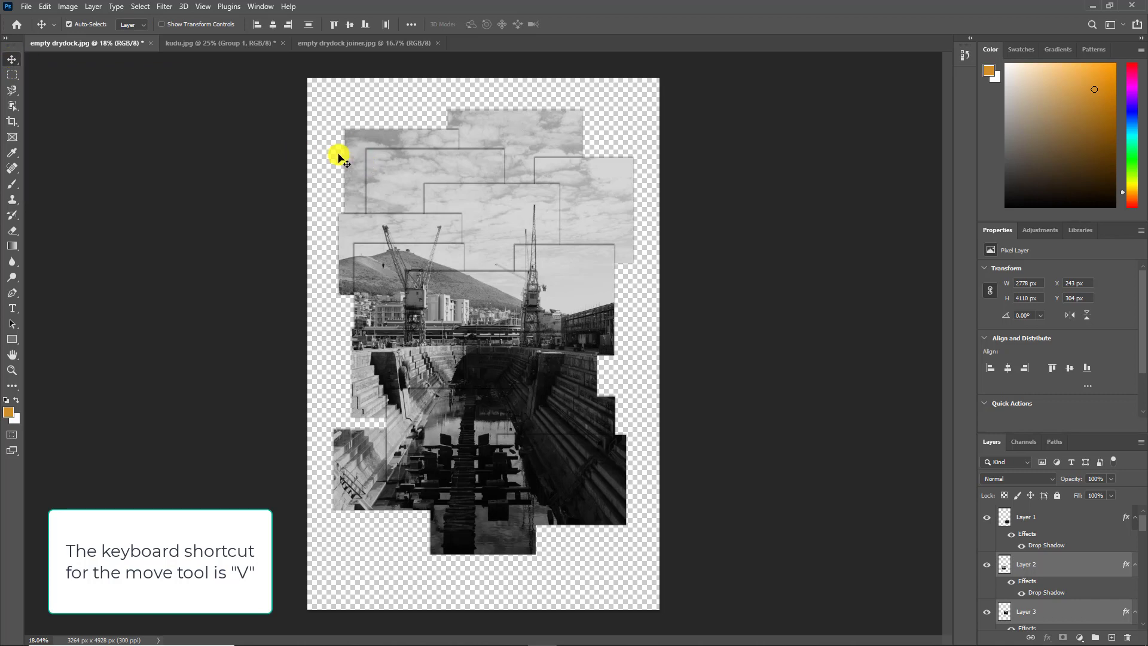
pyautogui.moveTo(354, 161); pyautogui.dragTo(367, 138)
pyautogui.click(639, 130)
pyautogui.moveTo(353, 223); pyautogui.dragTo(344, 220)
pyautogui.moveTo(368, 354); pyautogui.dragTo(357, 356)
# Offset the lower dock pieces: lower-left up and outward, bottom-centre downward, inner-left down and left, and lower-right to the right.
pyautogui.click(361, 469)
pyautogui.moveTo(361, 469); pyautogui.dragTo(351, 461)
pyautogui.moveTo(469, 523); pyautogui.dragTo(470, 529)
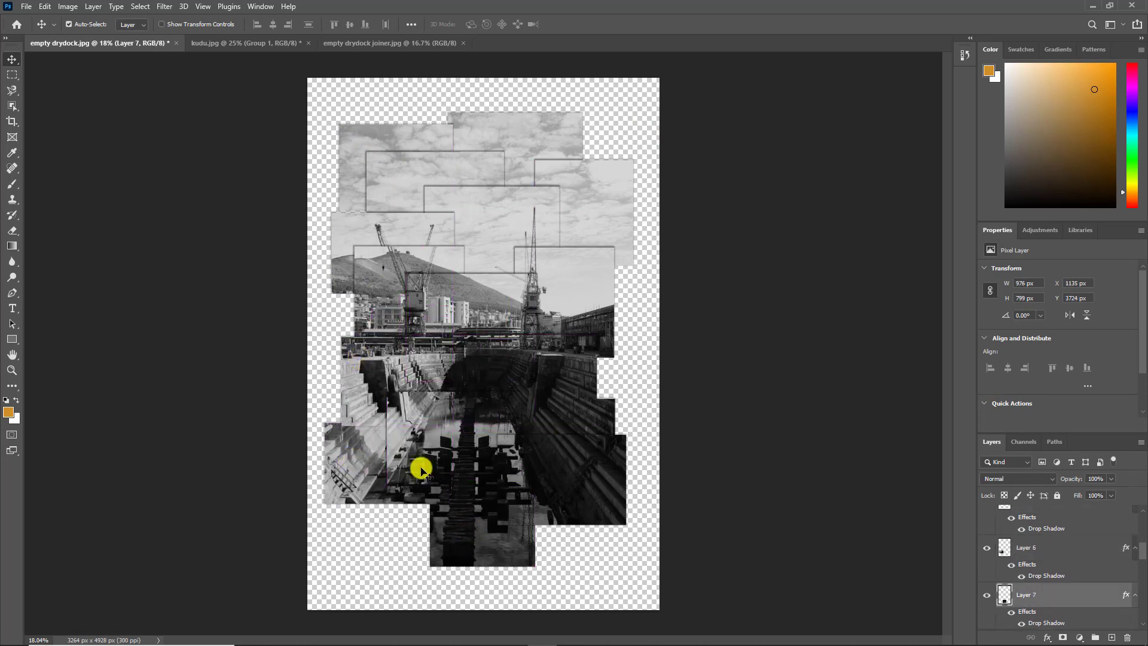
pyautogui.moveTo(418, 468); pyautogui.dragTo(412, 472)
pyautogui.moveTo(572, 477); pyautogui.dragTo(579, 475)
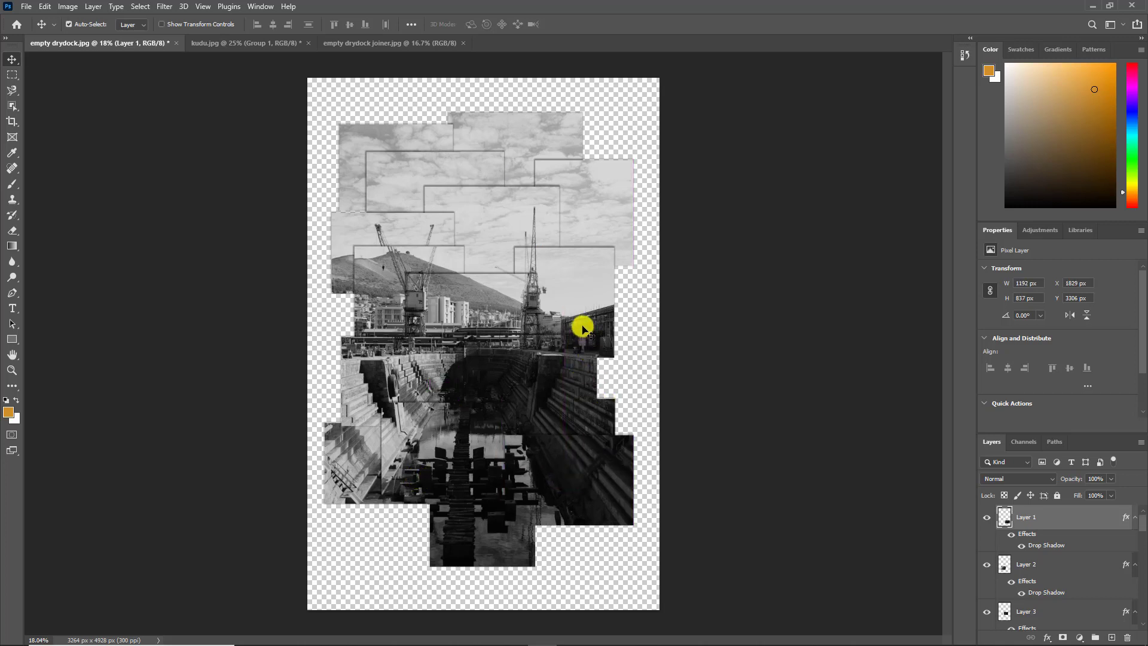
# Nudge the right crane, right sky, centre sky, central building and right dock-wall pieces rightward, and Layer 2's lower dock piece further left.
pyautogui.moveTo(585, 325); pyautogui.dragTo(591, 332)
pyautogui.moveTo(582, 232); pyautogui.dragTo(593, 232)
pyautogui.moveTo(511, 233); pyautogui.dragTo(519, 231)
pyautogui.moveTo(492, 305); pyautogui.dragTo(503, 303)
pyautogui.click(553, 388)
pyautogui.moveTo(553, 388); pyautogui.dragTo(557, 383)
pyautogui.moveTo(415, 446); pyautogui.dragTo(406, 447)
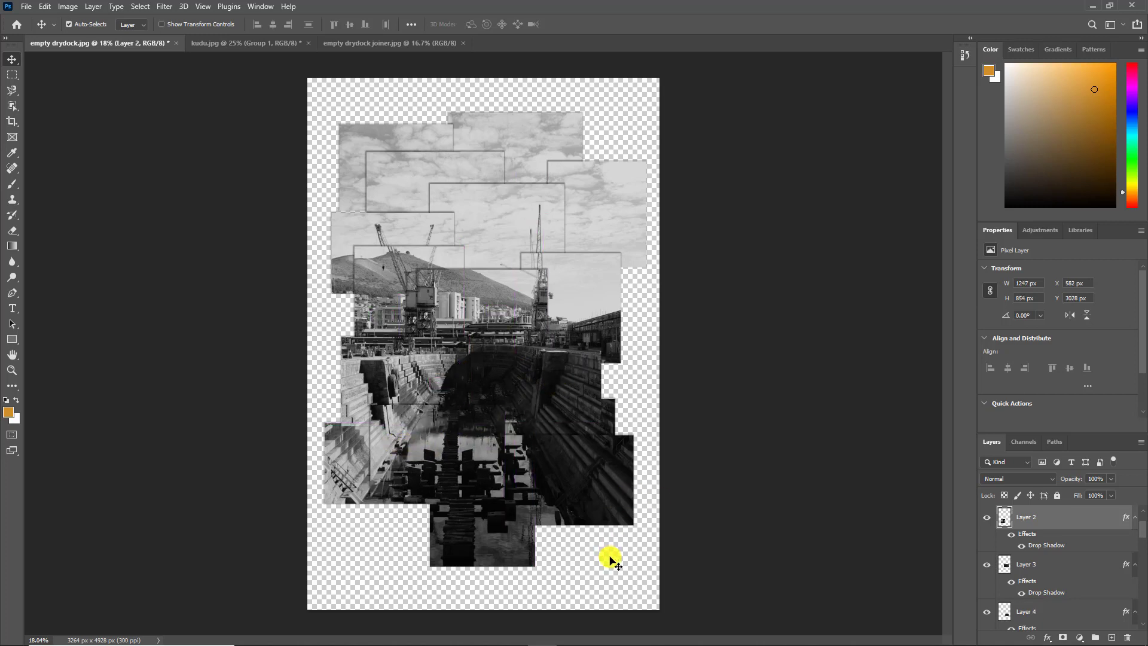
# View the finished joiner examples in empty drydock joiner.jpg and kudu.jpg for comparison.
pyautogui.hotkey('ctrl', 'shift', 'Tab')
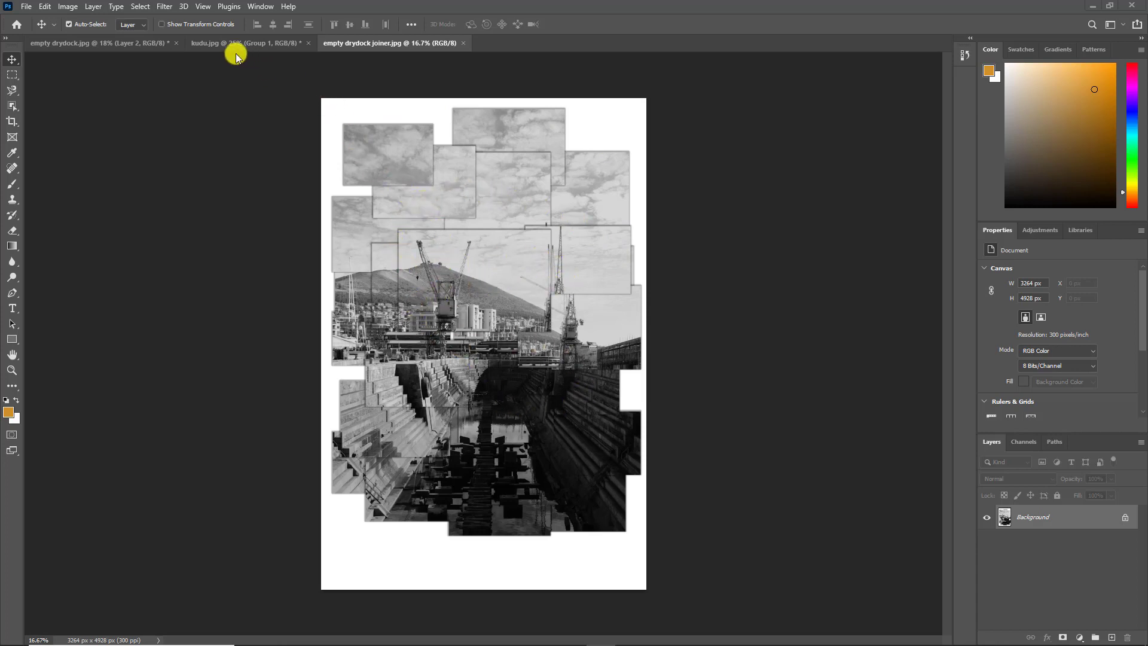
pyautogui.click(214, 43)
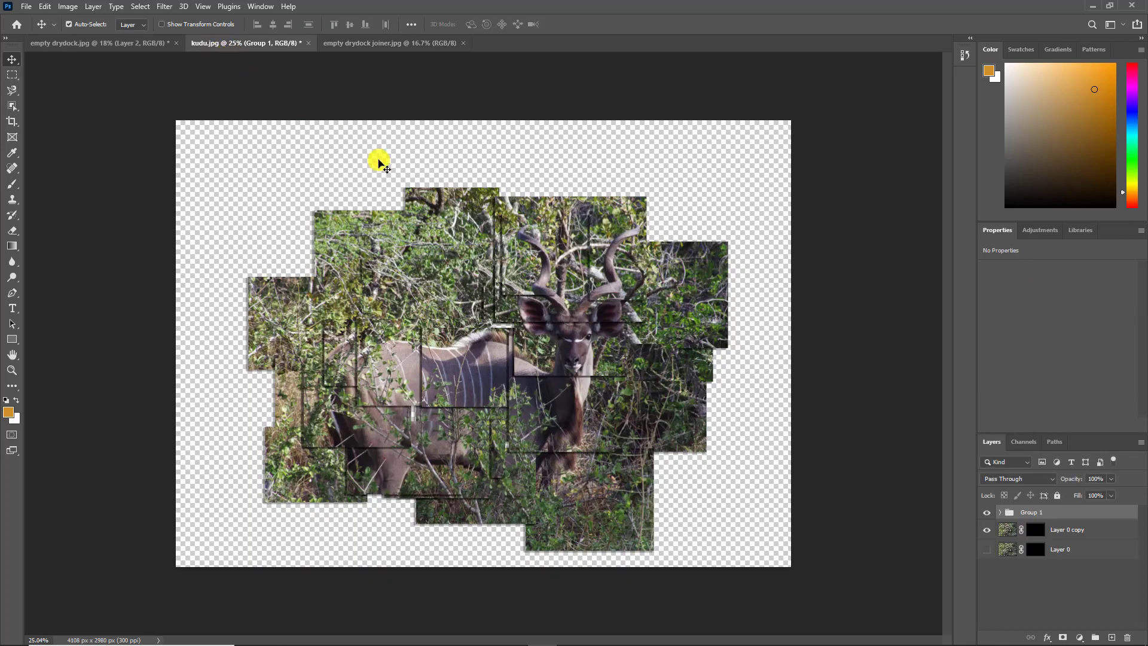